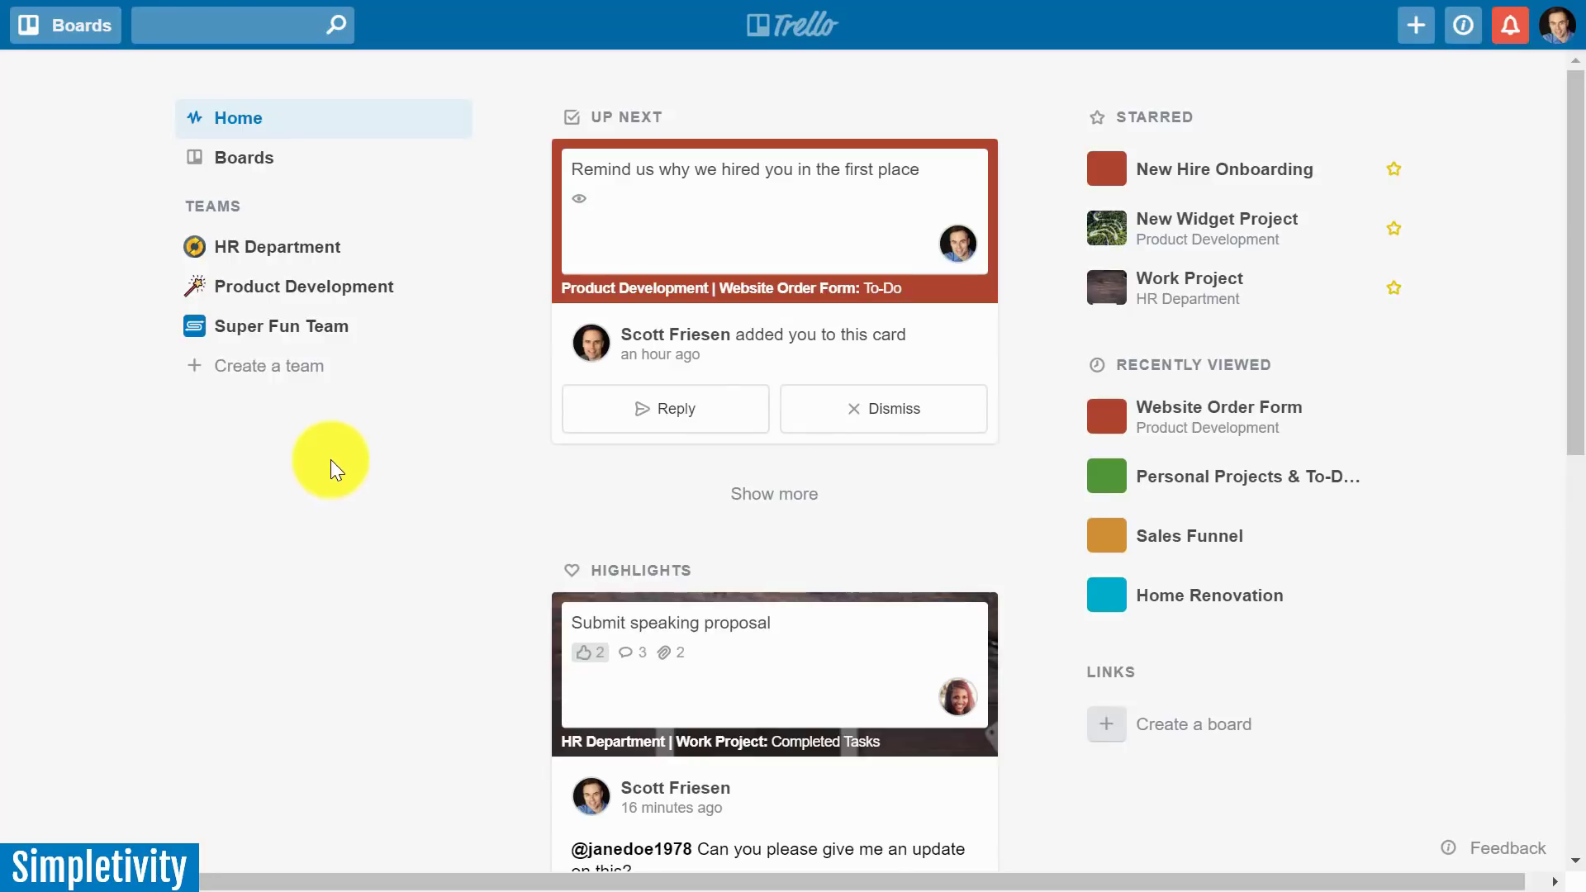
Open the Boards page and scroll through the starred, personal and team board sections
{"action": "left_click", "coordinate": [235, 159]}
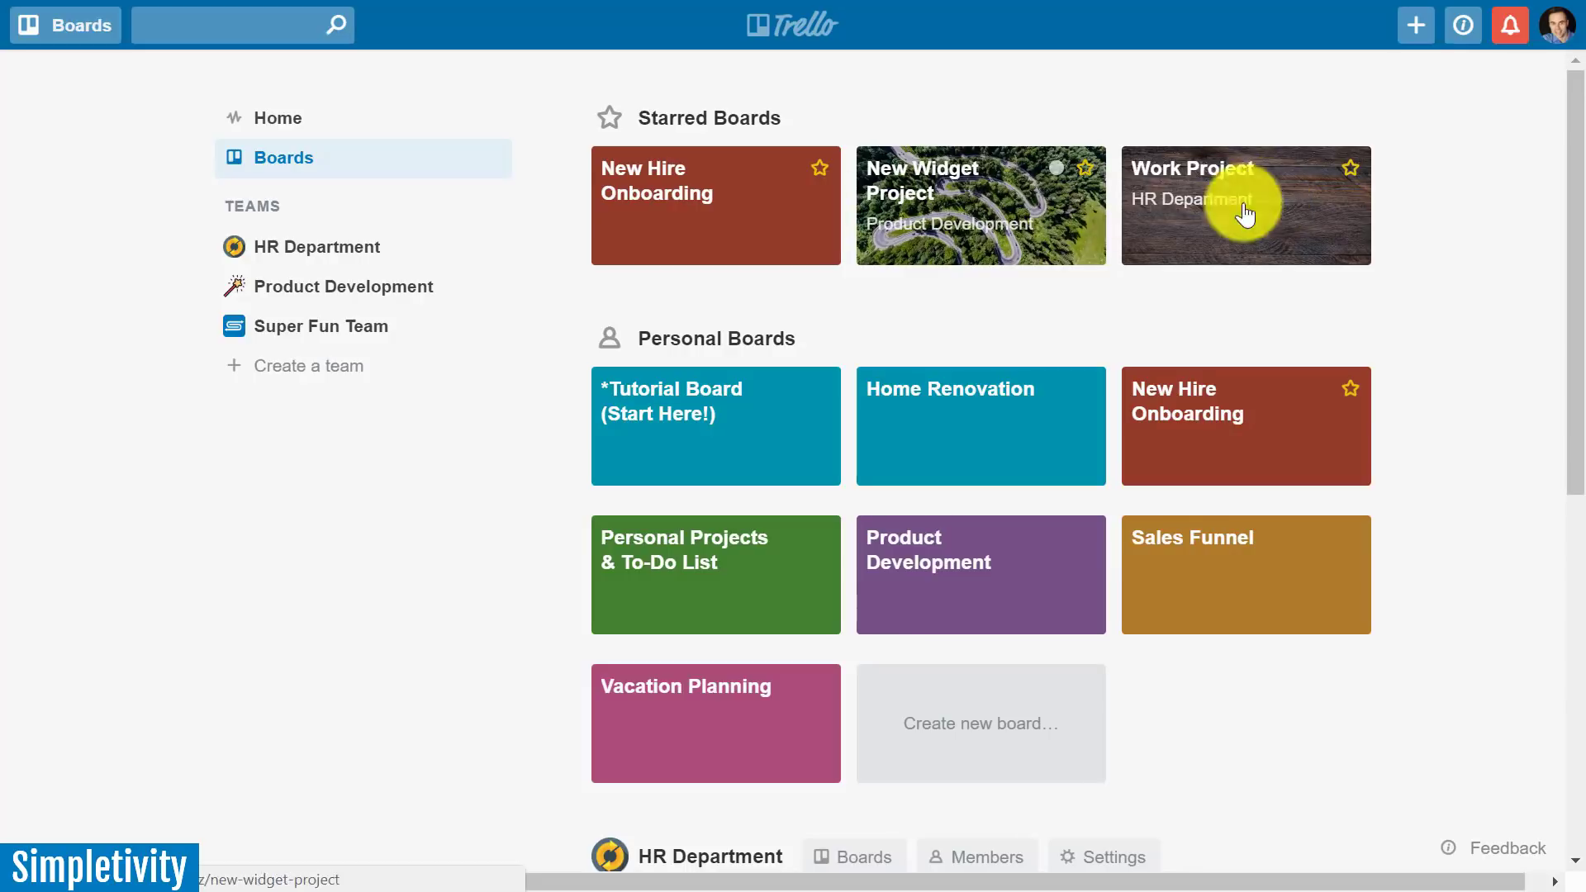
{"action": "scroll", "coordinate": [1450, 252], "scroll_direction": "down", "scroll_amount": 2}
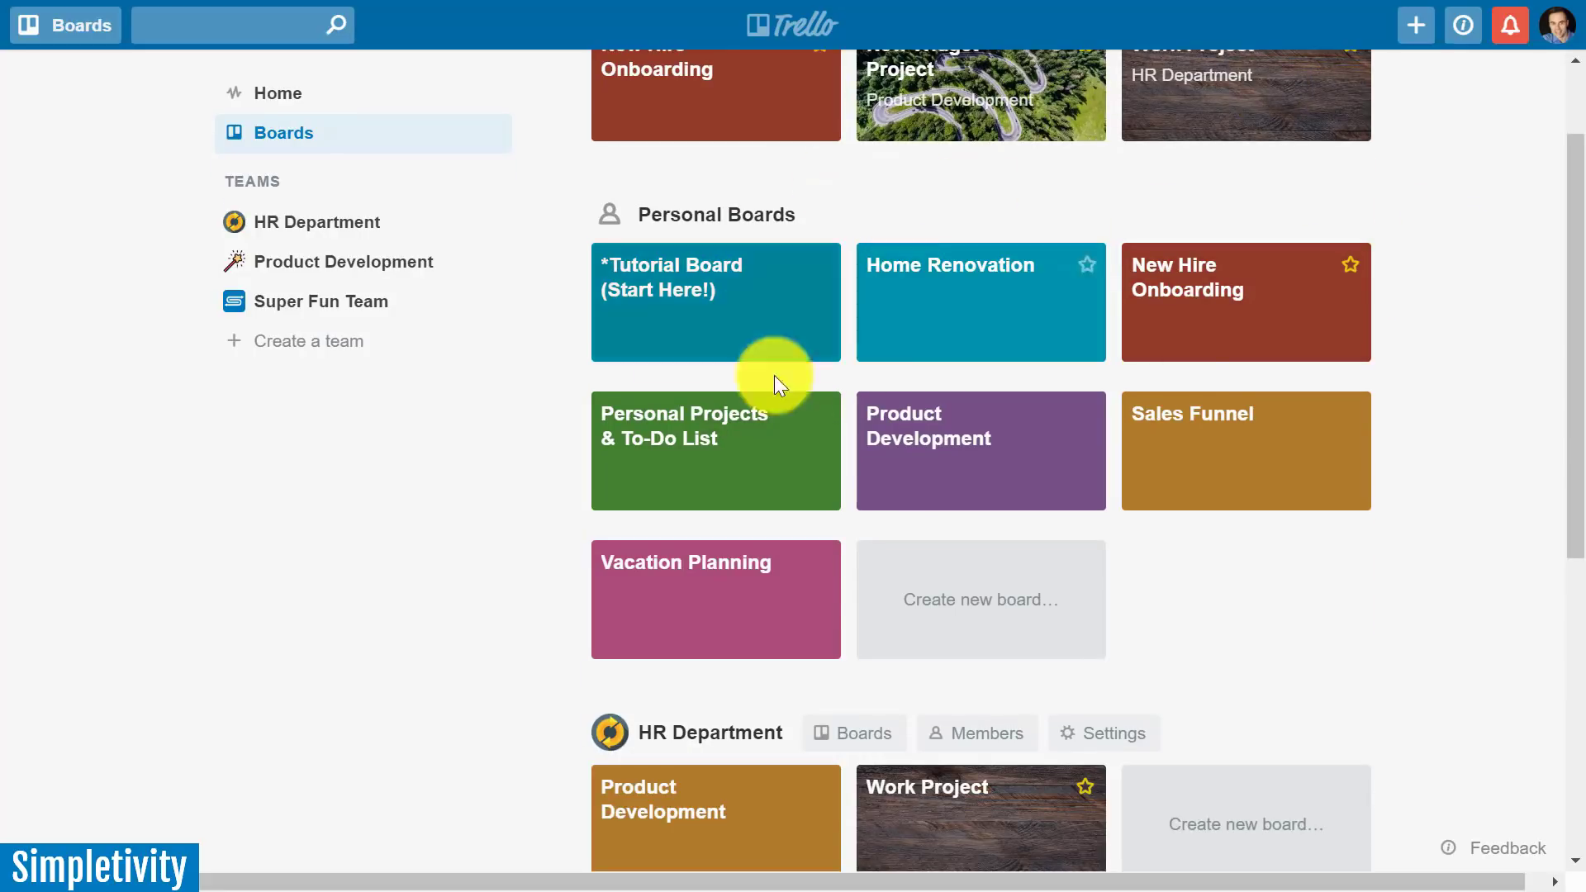
{"action": "scroll", "coordinate": [1464, 408], "scroll_direction": "down", "scroll_amount": 3}
{"action": "scroll", "coordinate": [1464, 408], "scroll_direction": "down", "scroll_amount": 3}
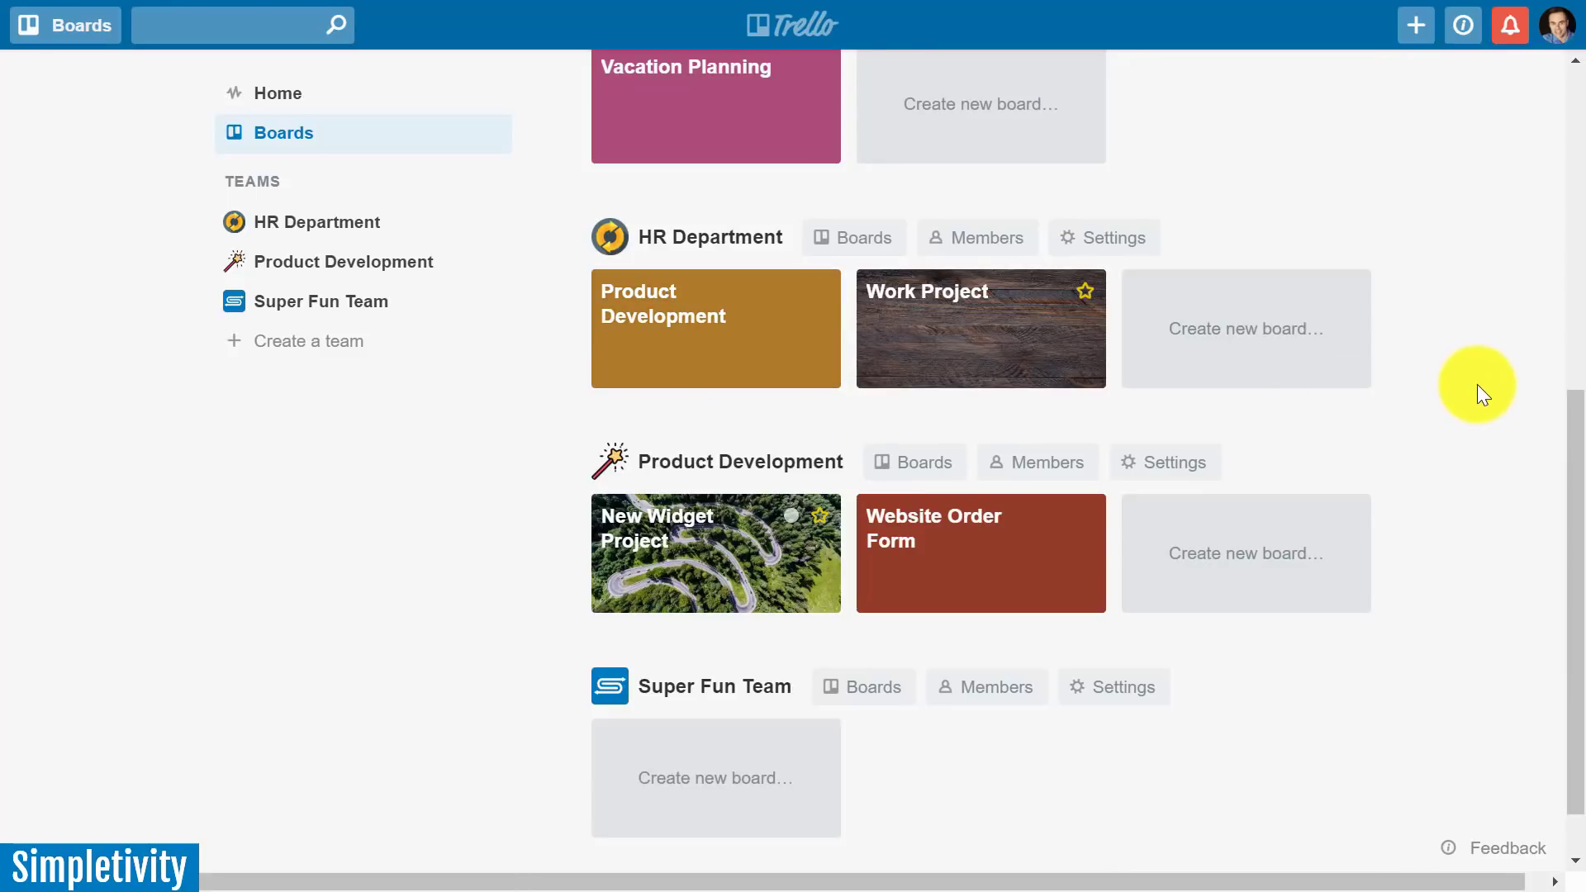
{"action": "scroll", "coordinate": [1477, 384], "scroll_direction": "up", "scroll_amount": 8}
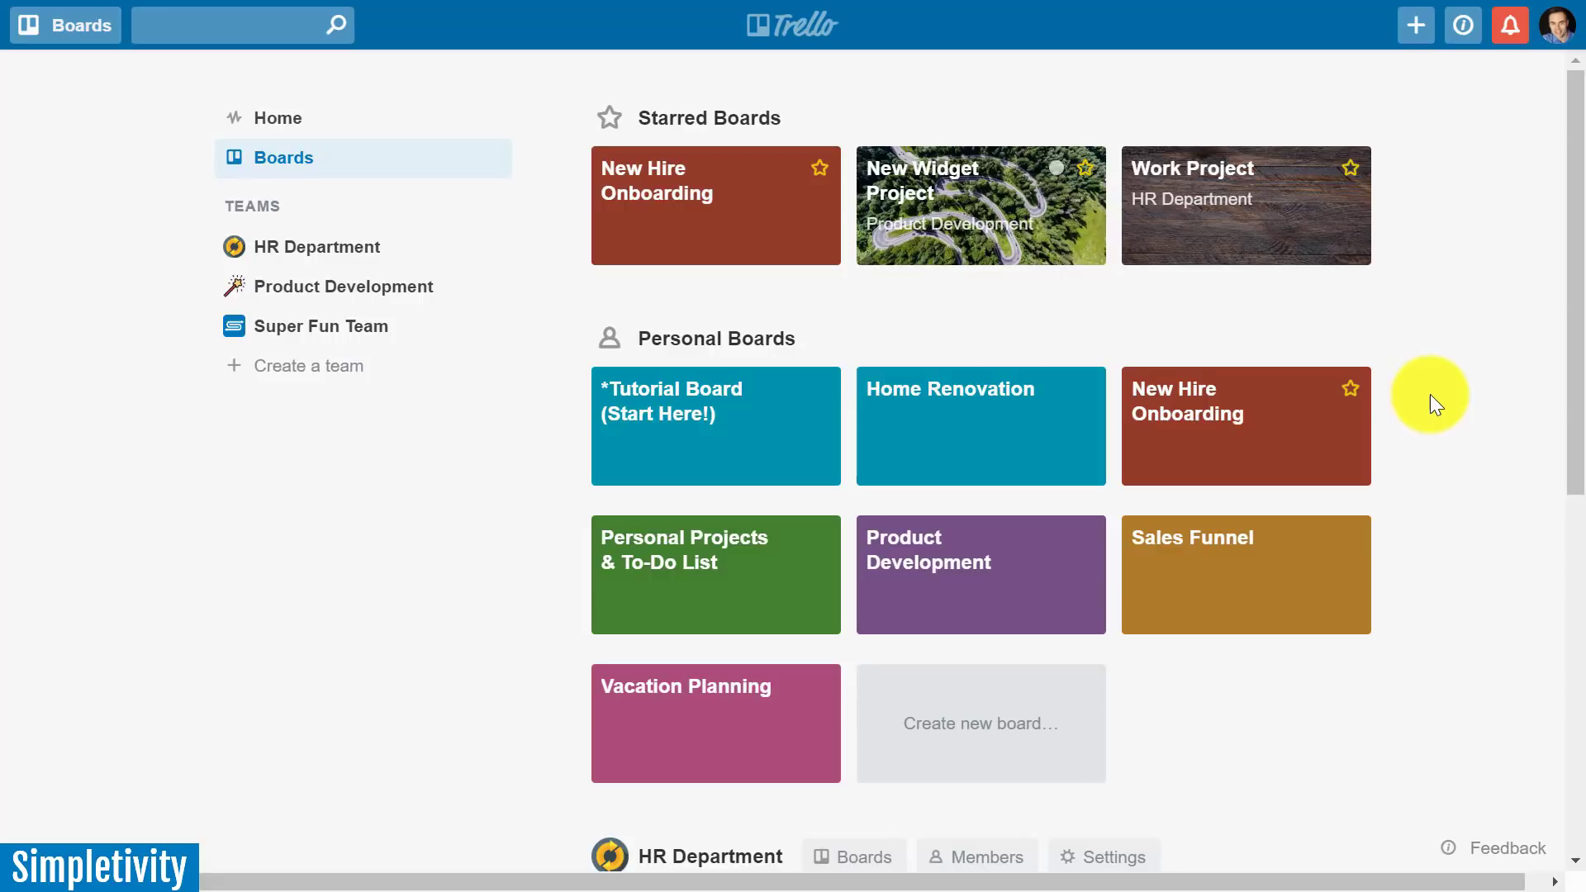
Go back to Home and scroll through the Up Next card and Highlights feed
{"action": "left_click", "coordinate": [266, 123]}
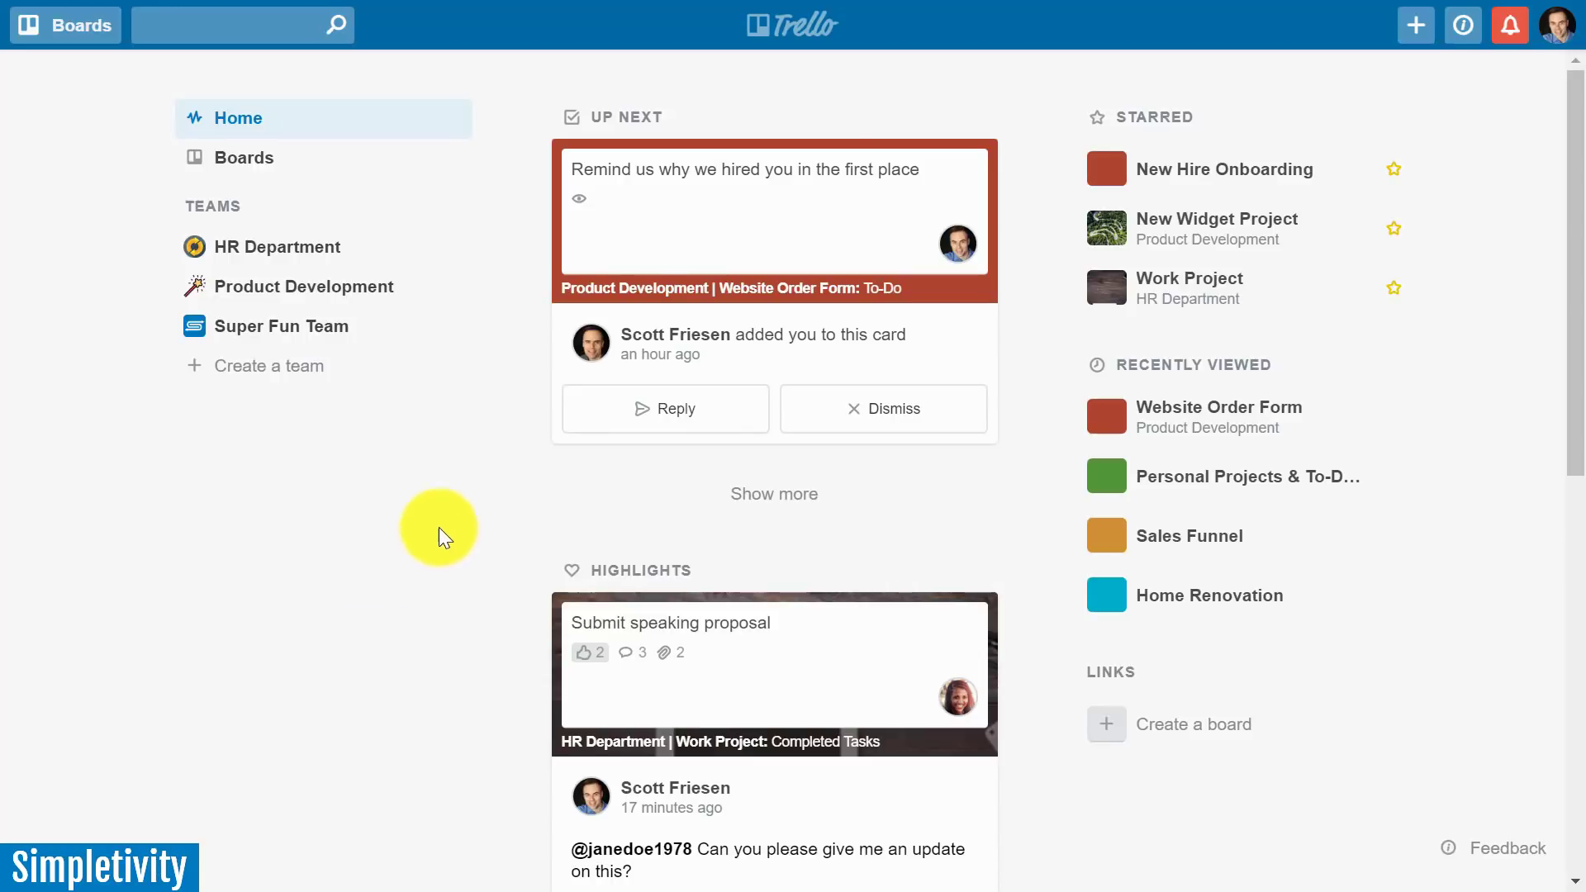
{"action": "scroll", "coordinate": [831, 252], "scroll_direction": "down", "scroll_amount": 8}
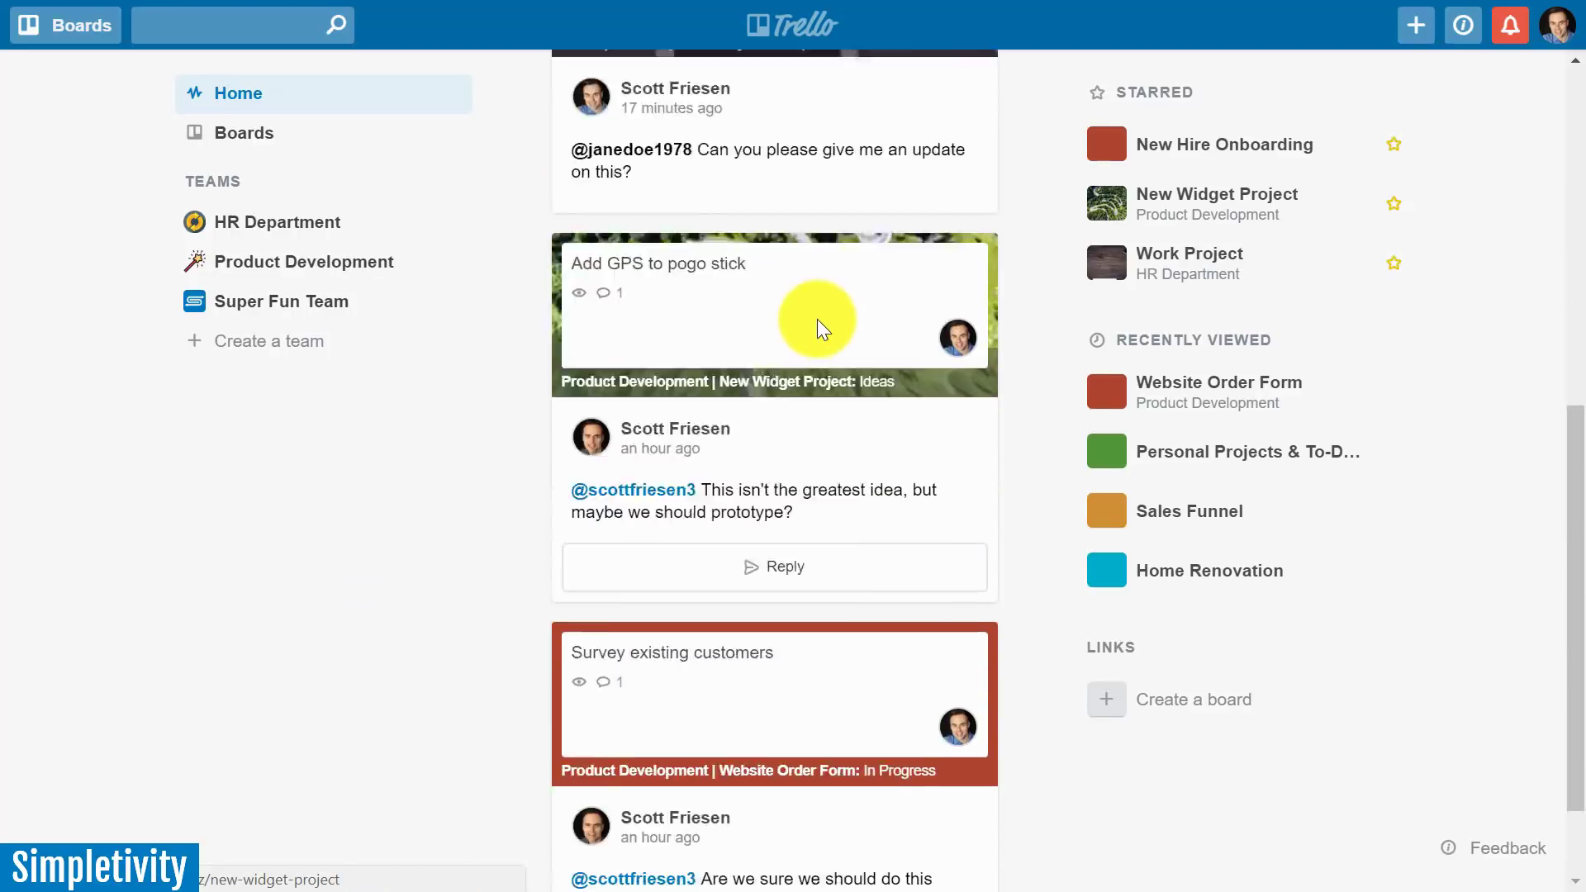
{"action": "scroll", "coordinate": [816, 319], "scroll_direction": "up", "scroll_amount": 8}
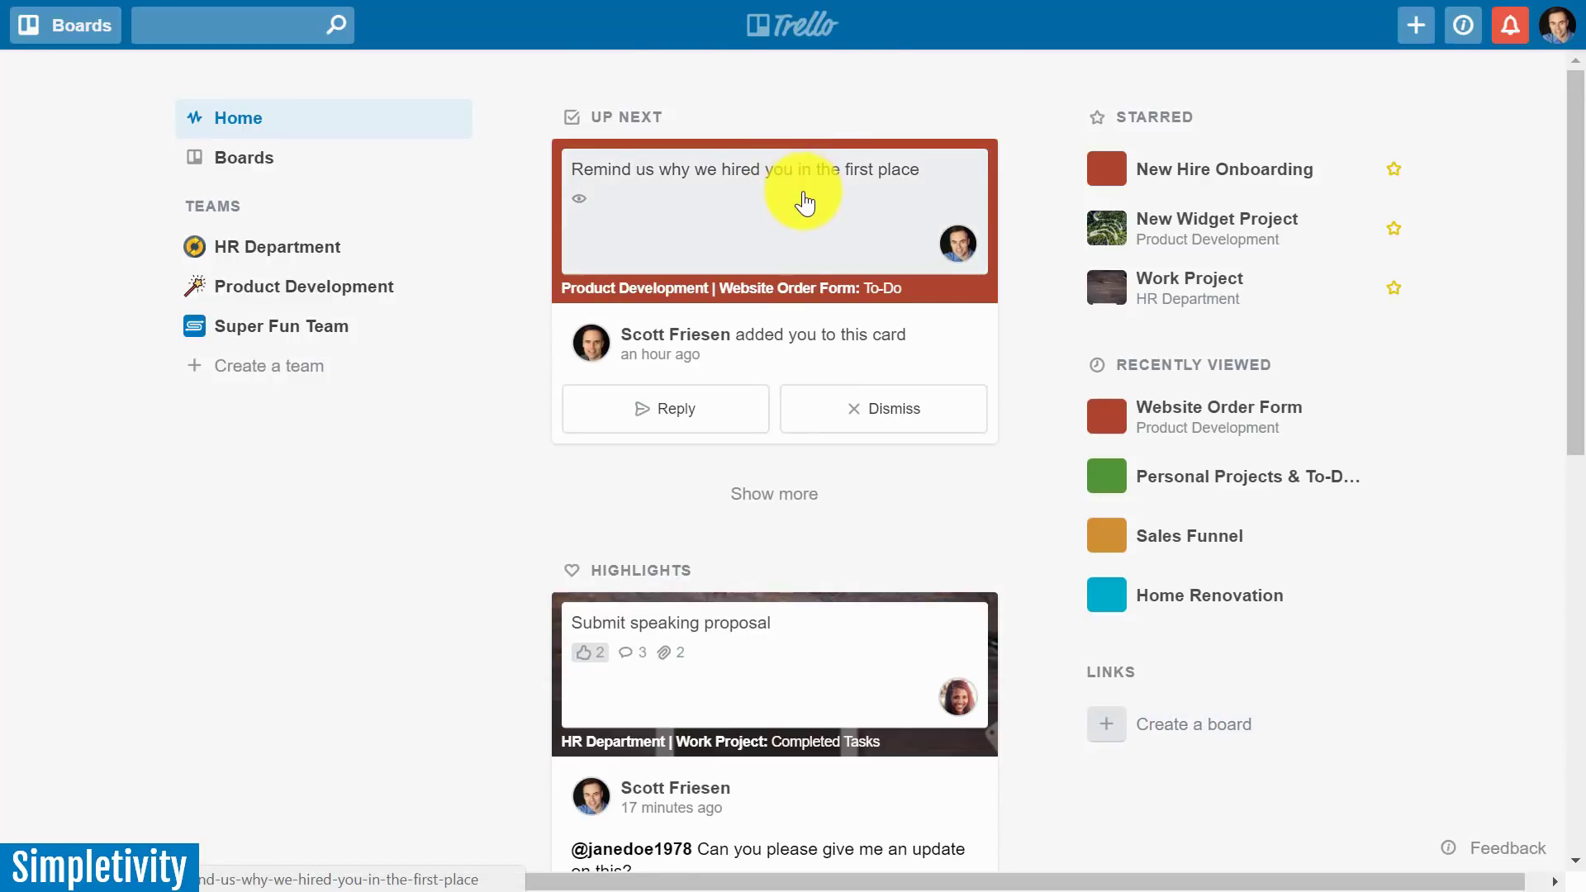
{"action": "scroll", "coordinate": [801, 199], "scroll_direction": "down", "scroll_amount": 10}
{"action": "scroll", "coordinate": [806, 331], "scroll_direction": "up", "scroll_amount": 10}
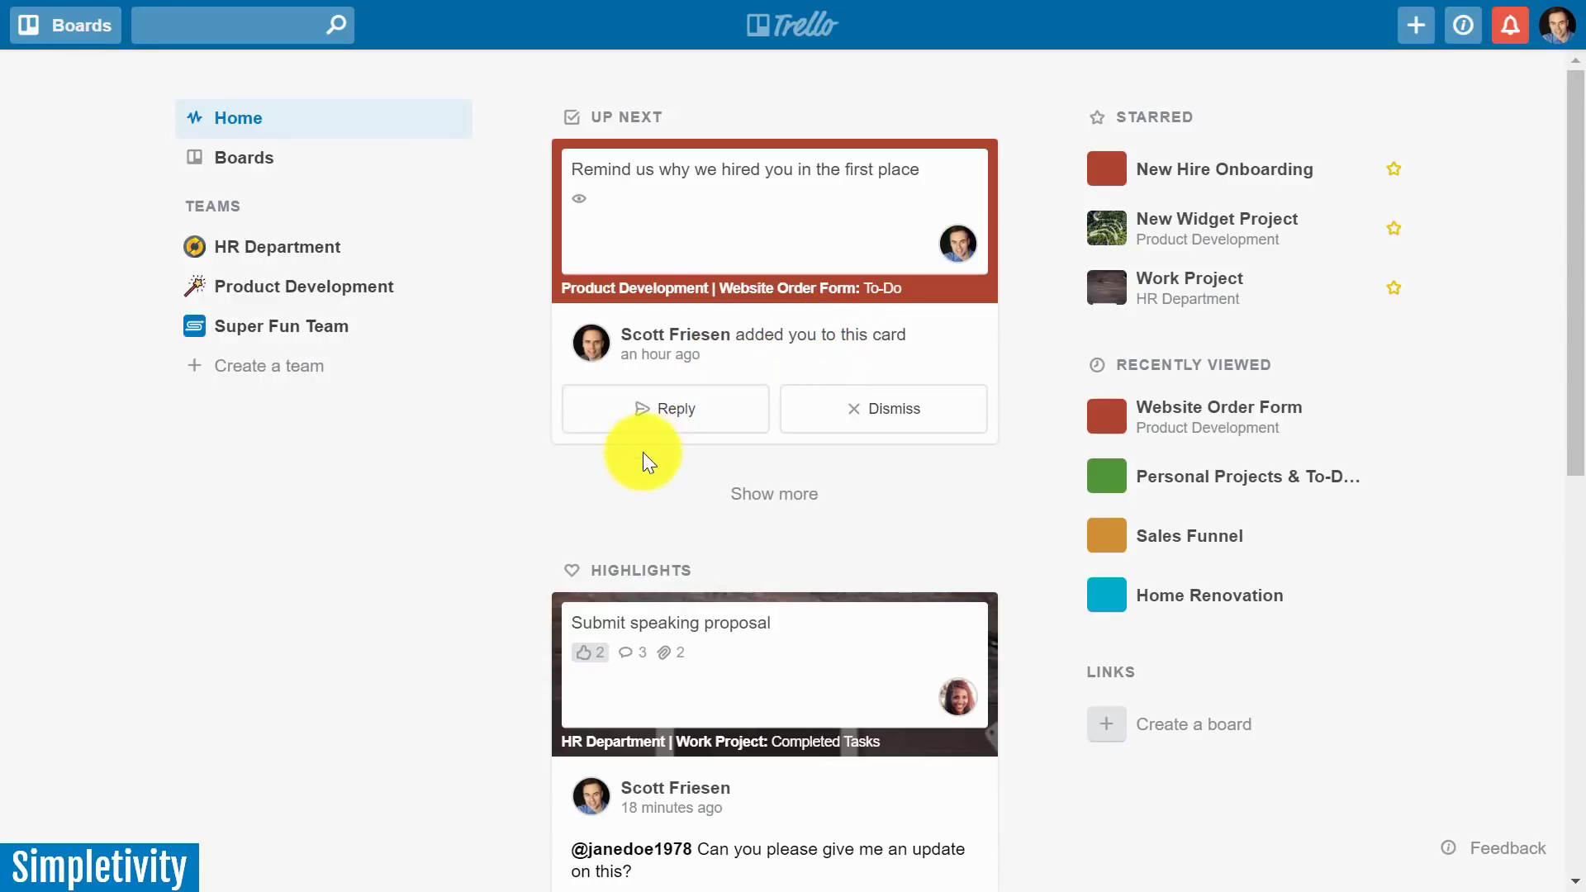
Start and cancel a reply to the 'Remind us why we hired you' notification, then dismiss it
{"action": "left_click", "coordinate": [701, 428]}
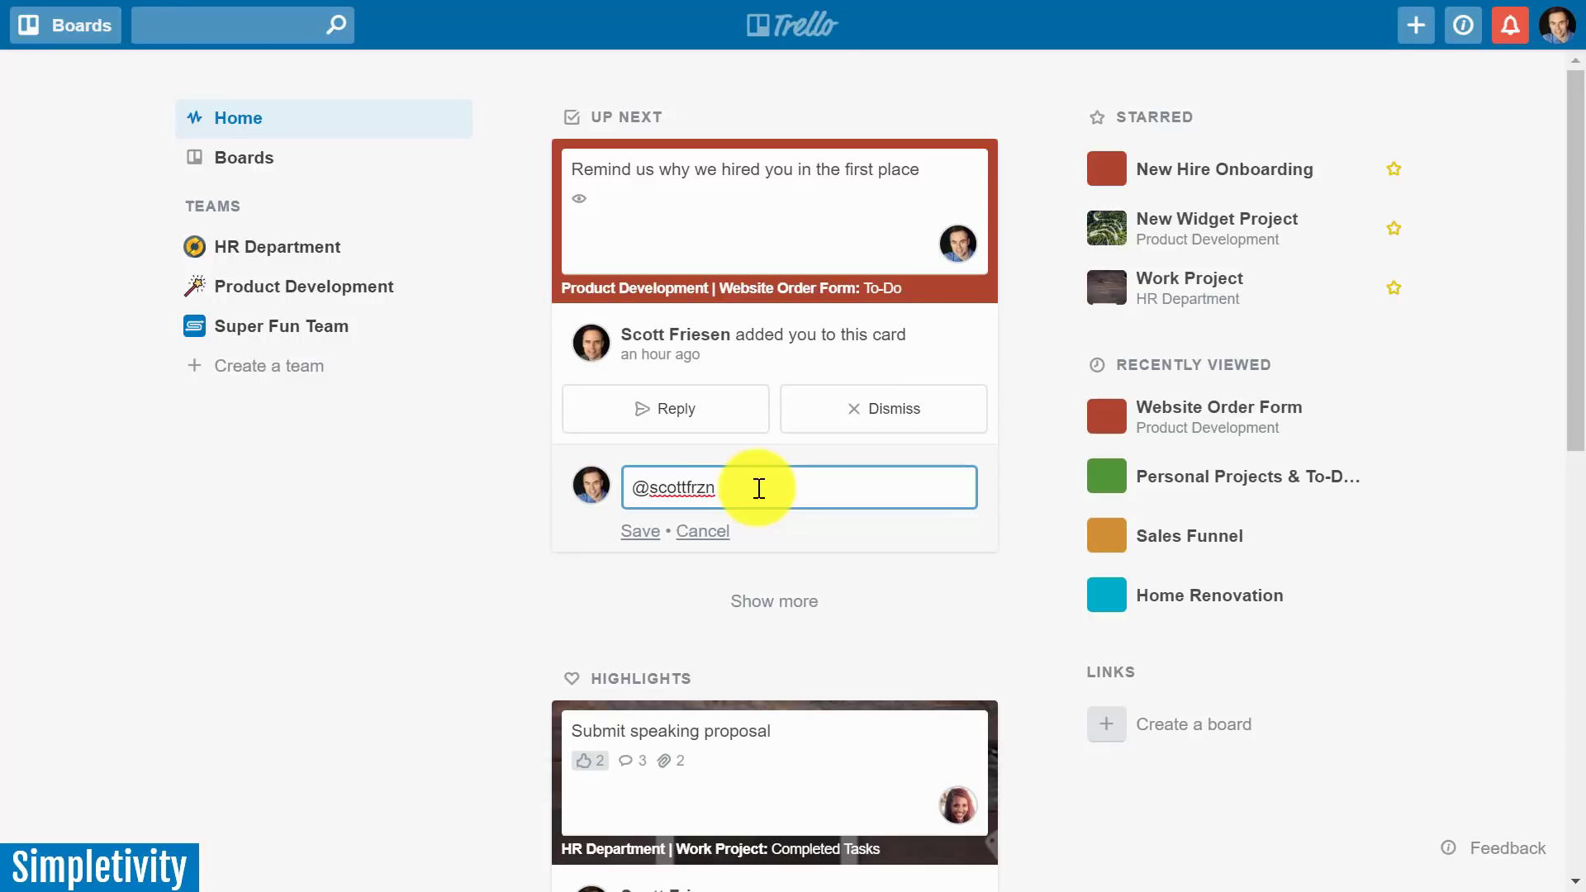
{"action": "left_click", "coordinate": [704, 531]}
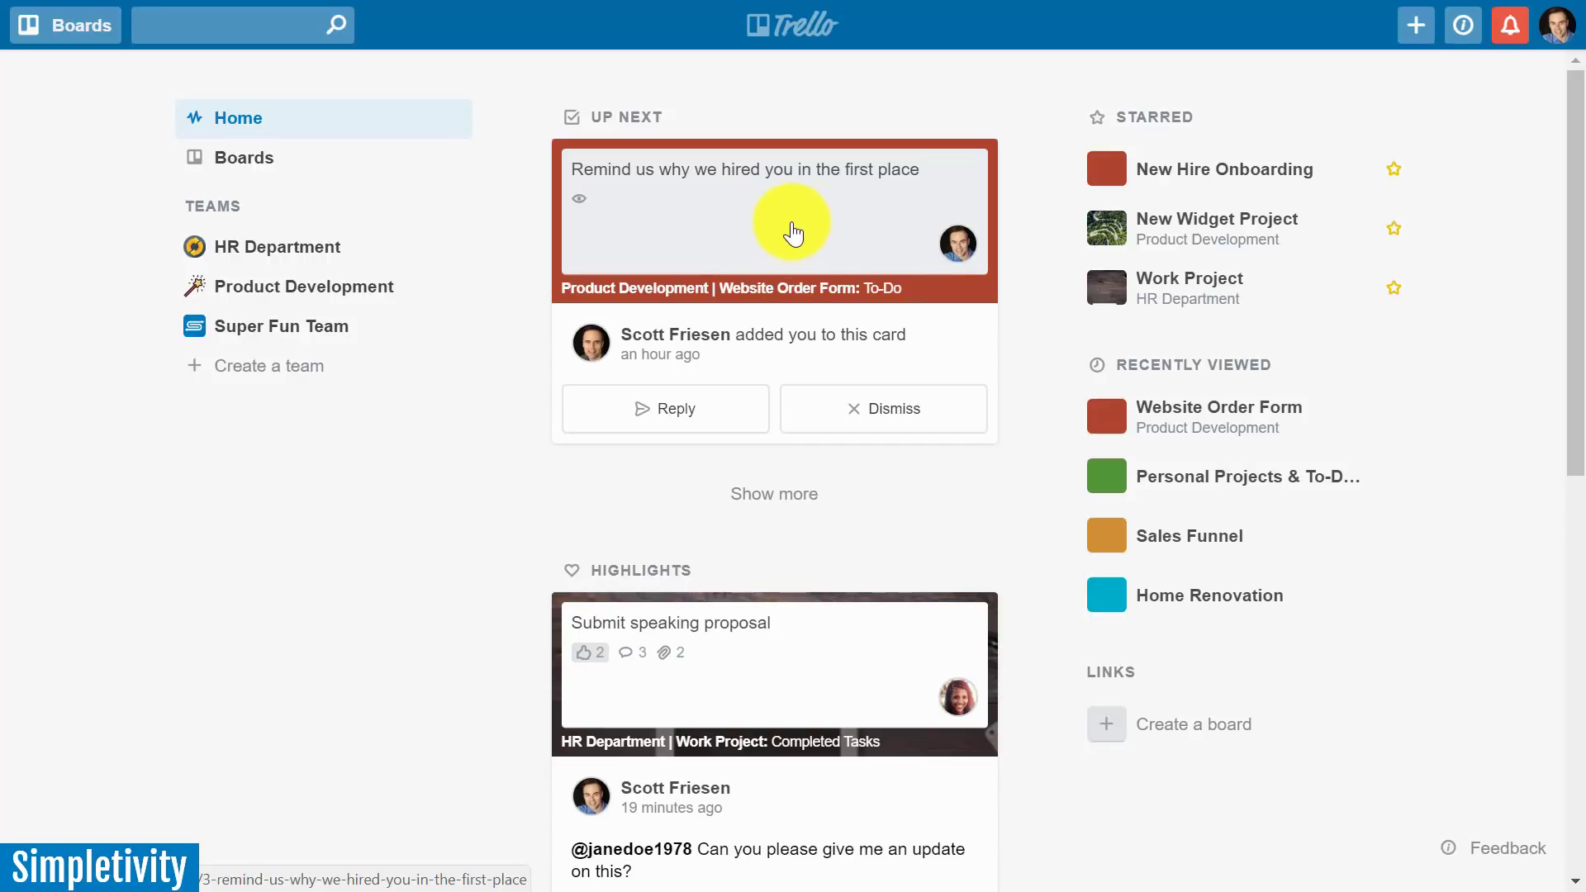
{"action": "left_click", "coordinate": [875, 423]}
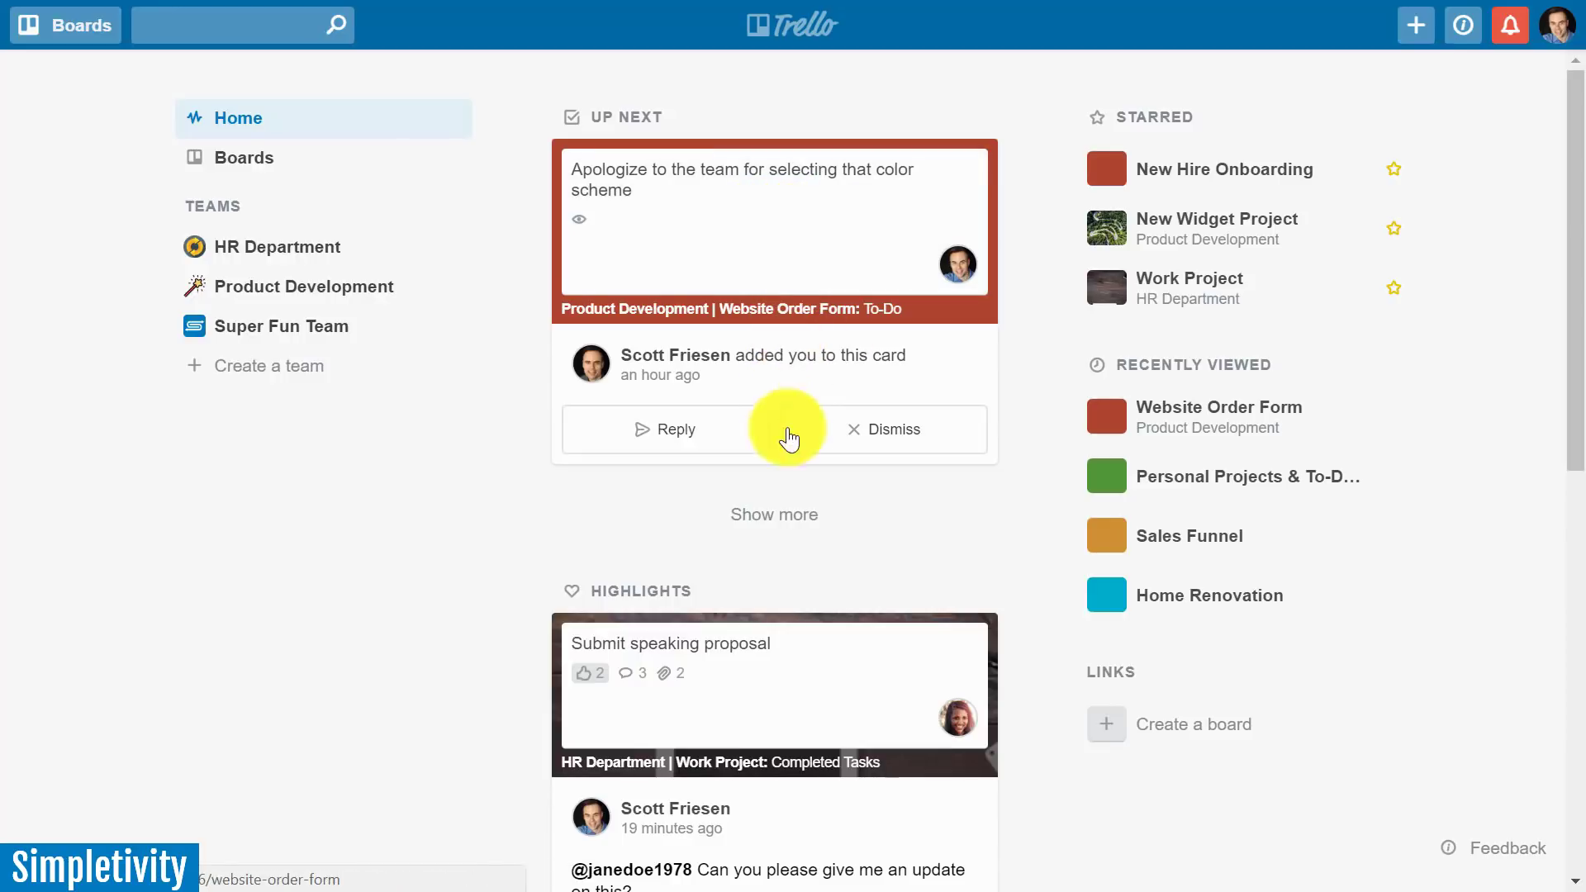
Show more Up Next notifications and start, then cancel, a reply on the pogo stick comment
{"action": "left_click", "coordinate": [775, 521]}
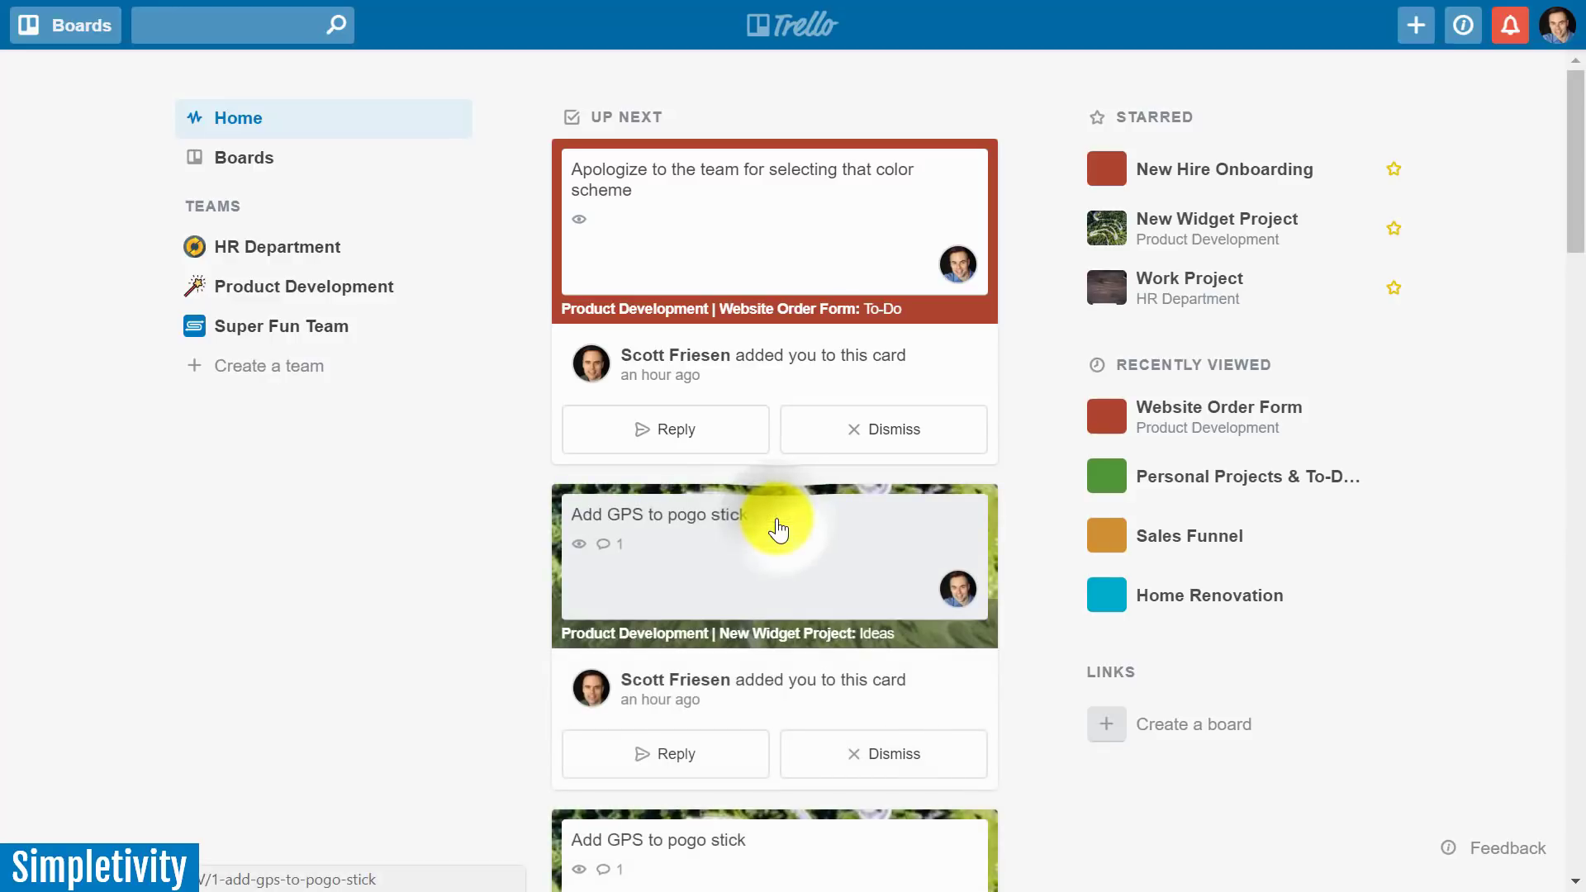
{"action": "scroll", "coordinate": [506, 471], "scroll_direction": "down", "scroll_amount": 2}
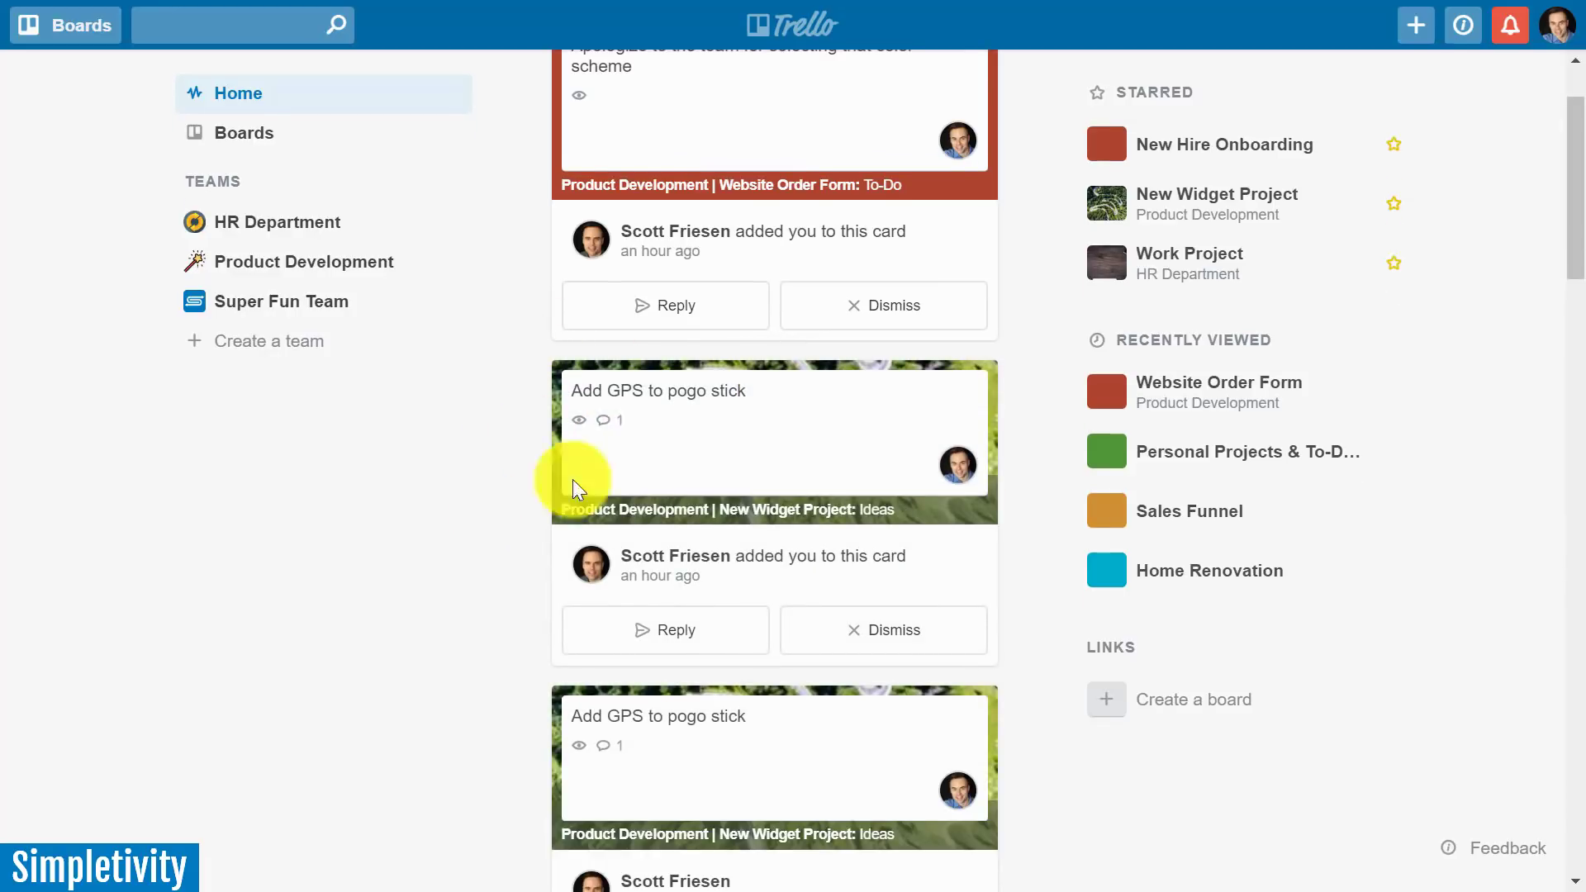
{"action": "scroll", "coordinate": [490, 484], "scroll_direction": "down", "scroll_amount": 2}
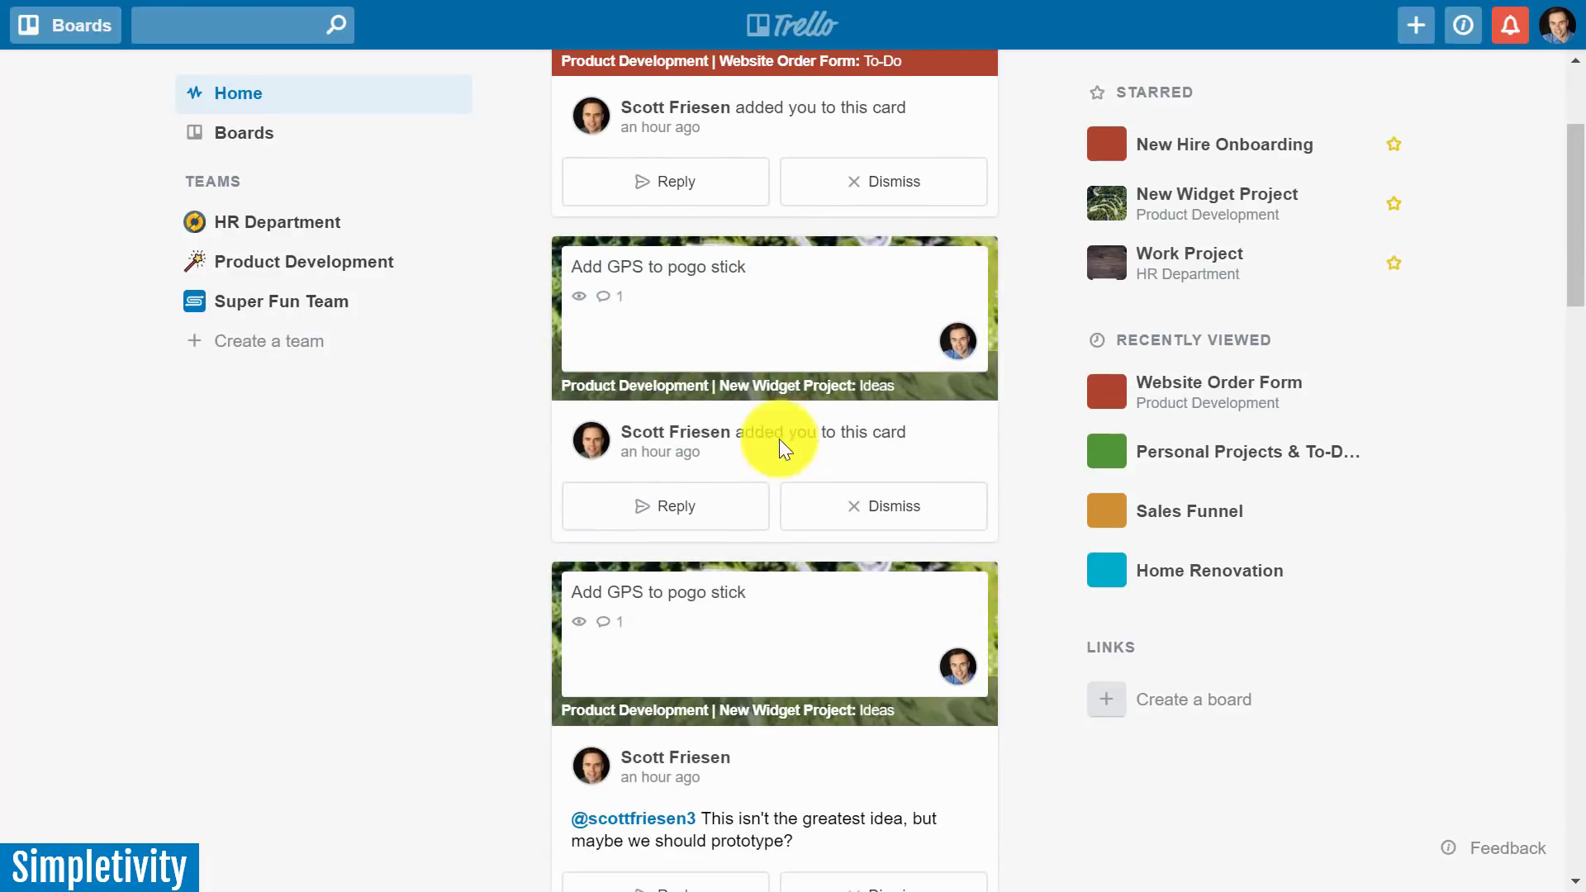
{"action": "scroll", "coordinate": [842, 440], "scroll_direction": "down", "scroll_amount": 6}
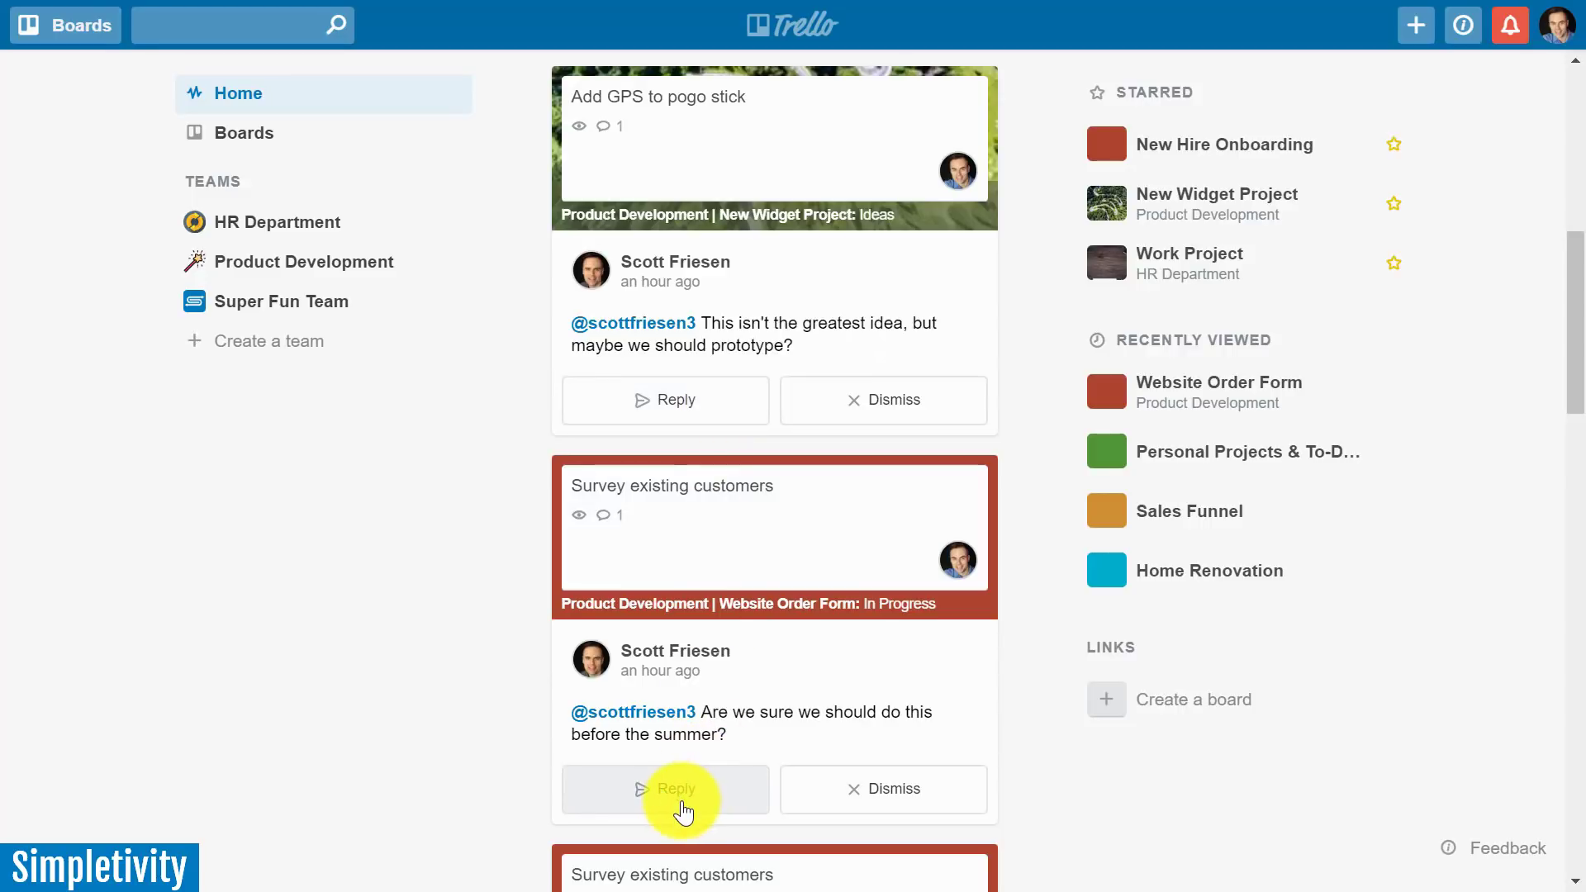
{"action": "left_click", "coordinate": [703, 405]}
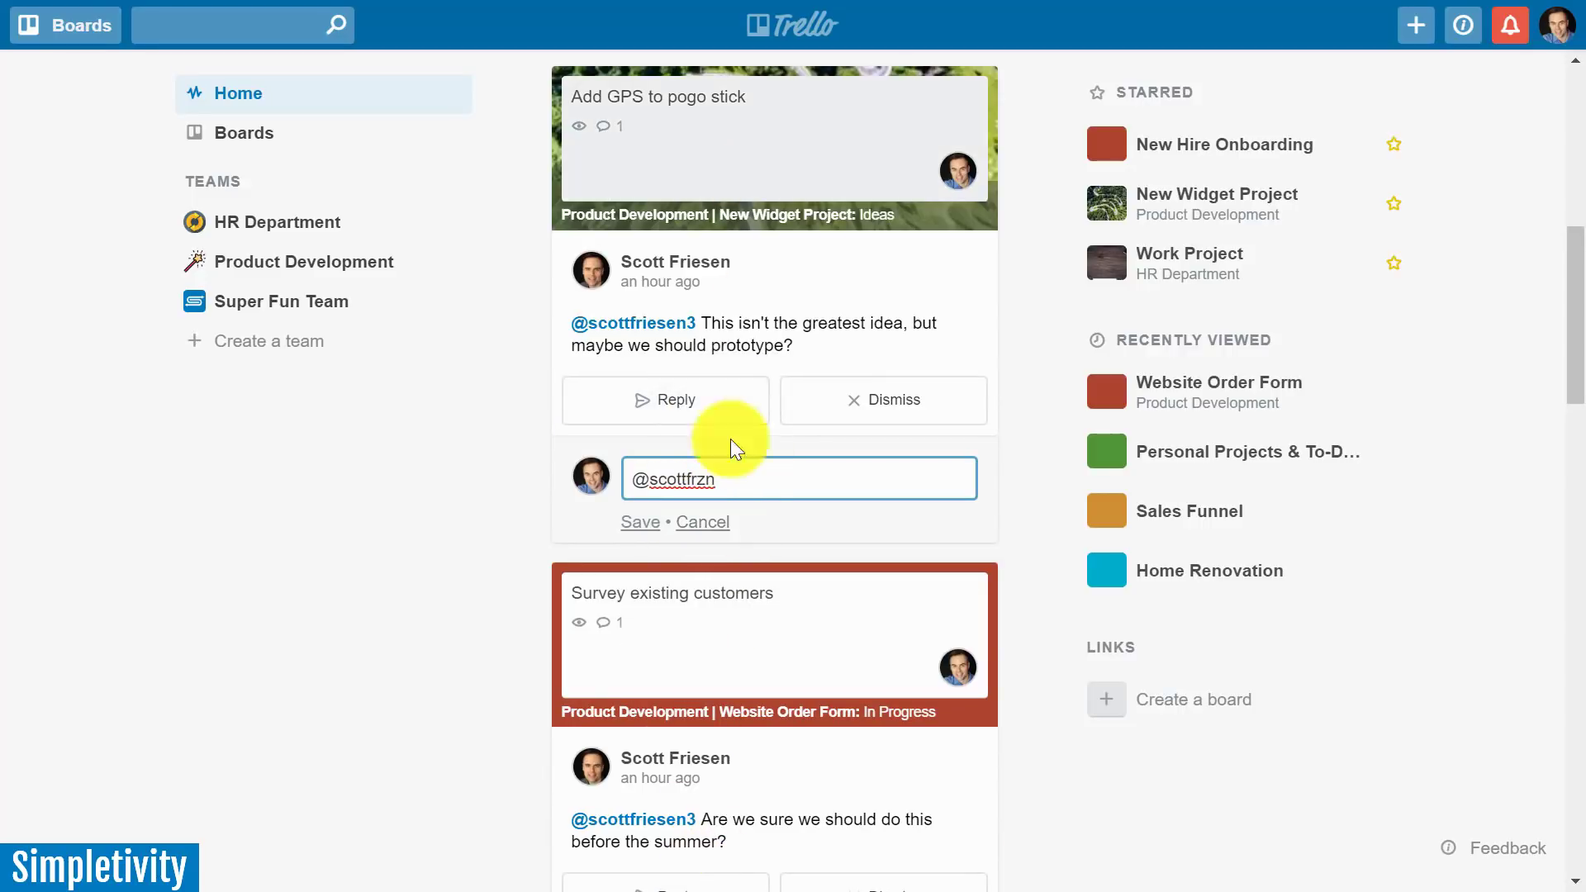
{"action": "left_click", "coordinate": [702, 523]}
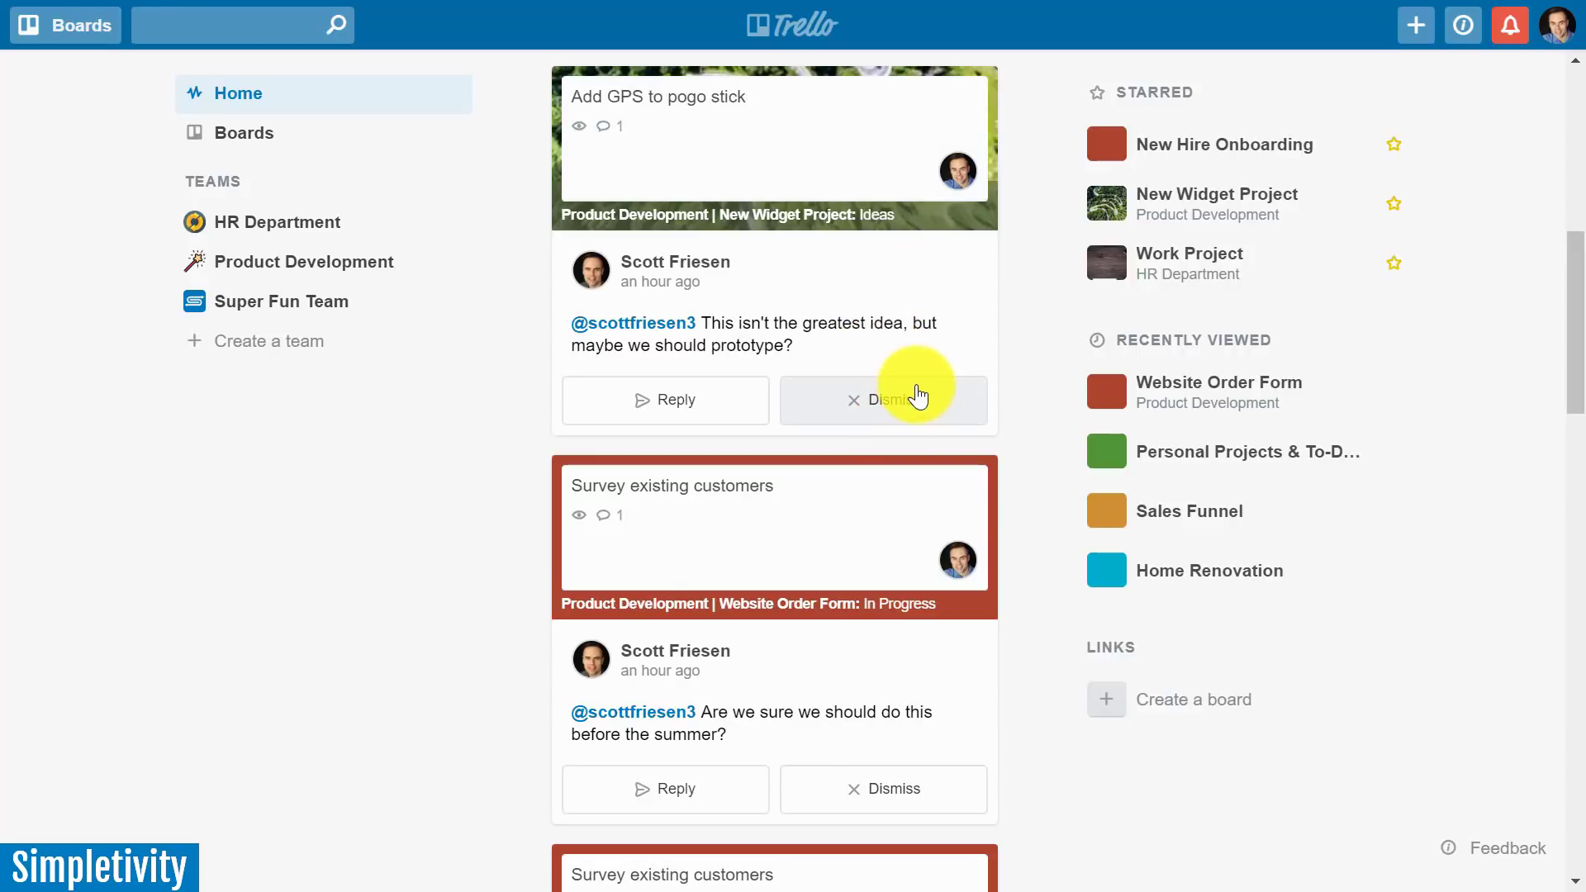
{"action": "scroll", "coordinate": [901, 328], "scroll_direction": "up", "scroll_amount": 2}
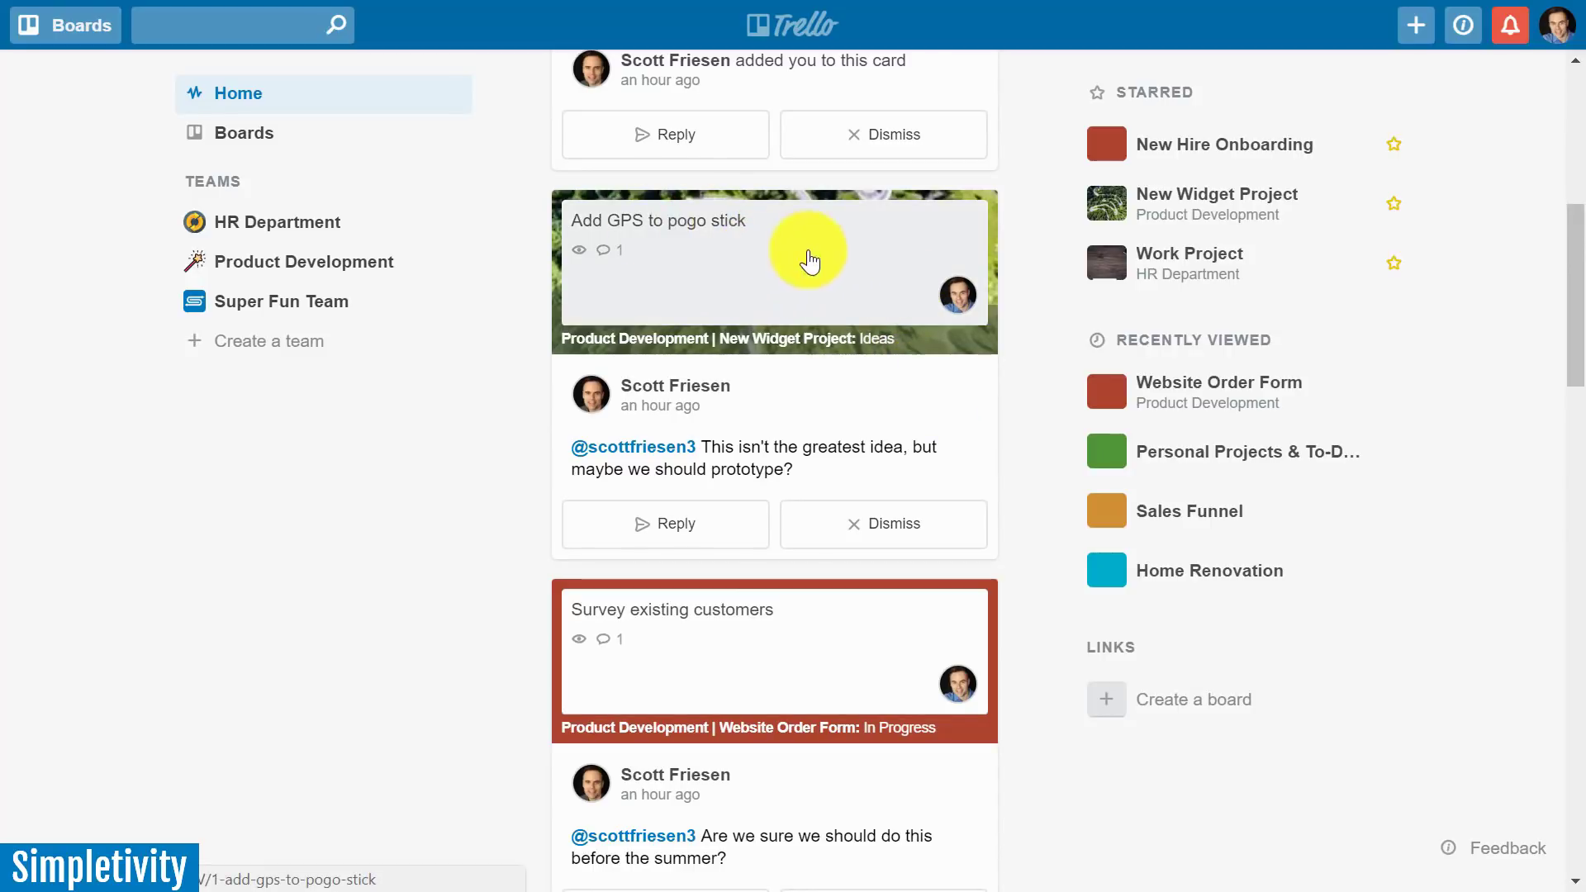
{"action": "left_click", "coordinate": [755, 273]}
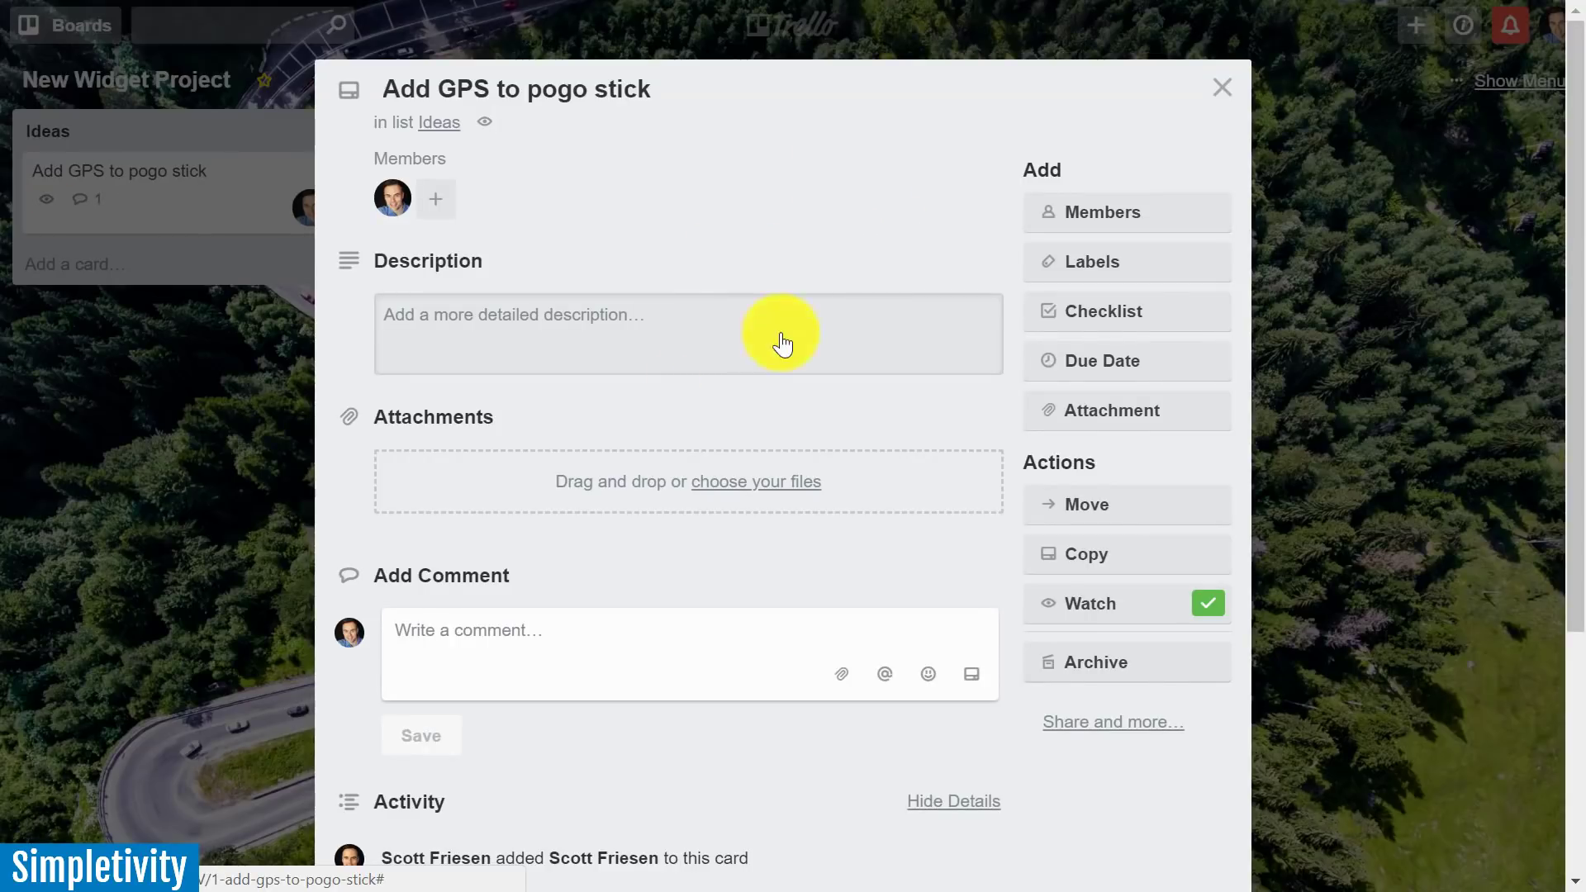
{"action": "left_click", "coordinate": [1224, 101]}
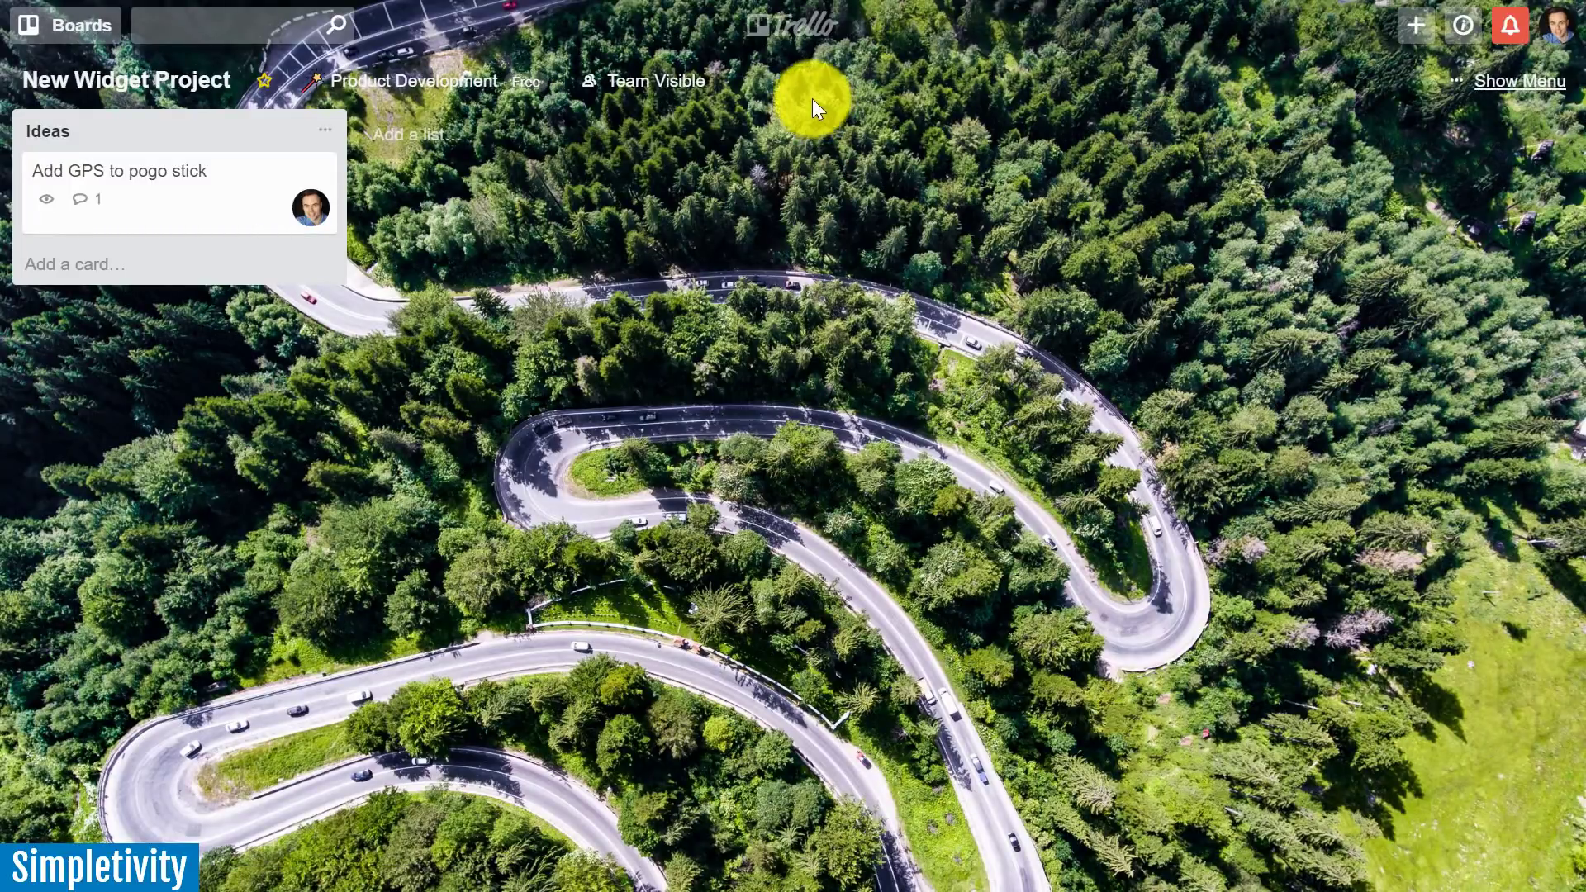
{"action": "left_click", "coordinate": [798, 37]}
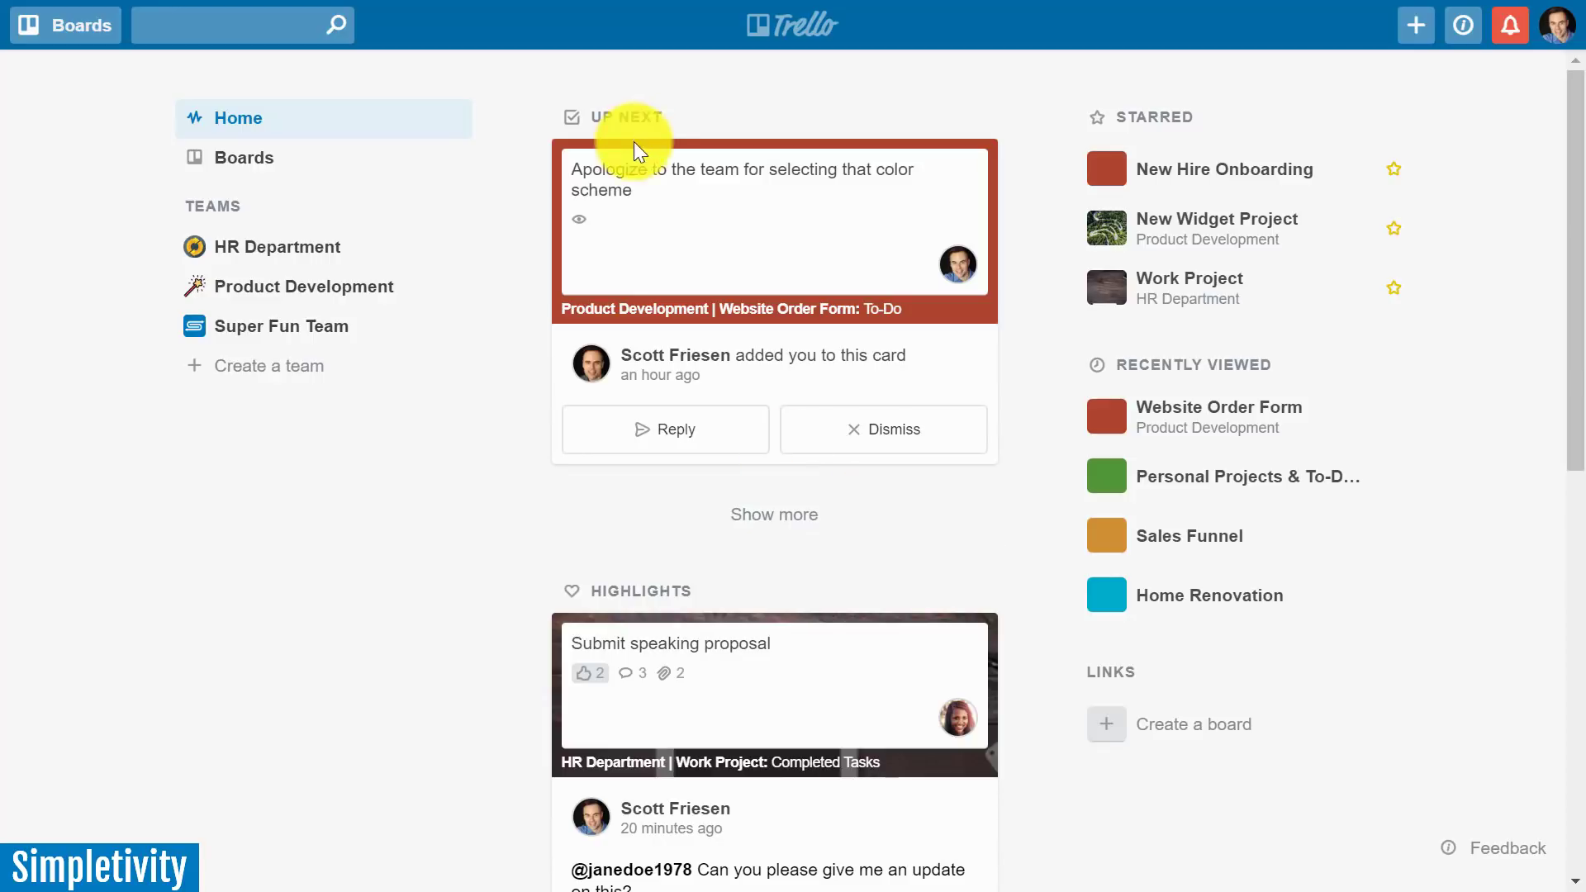
{"action": "scroll", "coordinate": [447, 557], "scroll_direction": "down", "scroll_amount": 3}
{"action": "scroll", "coordinate": [447, 558], "scroll_direction": "down", "scroll_amount": 2}
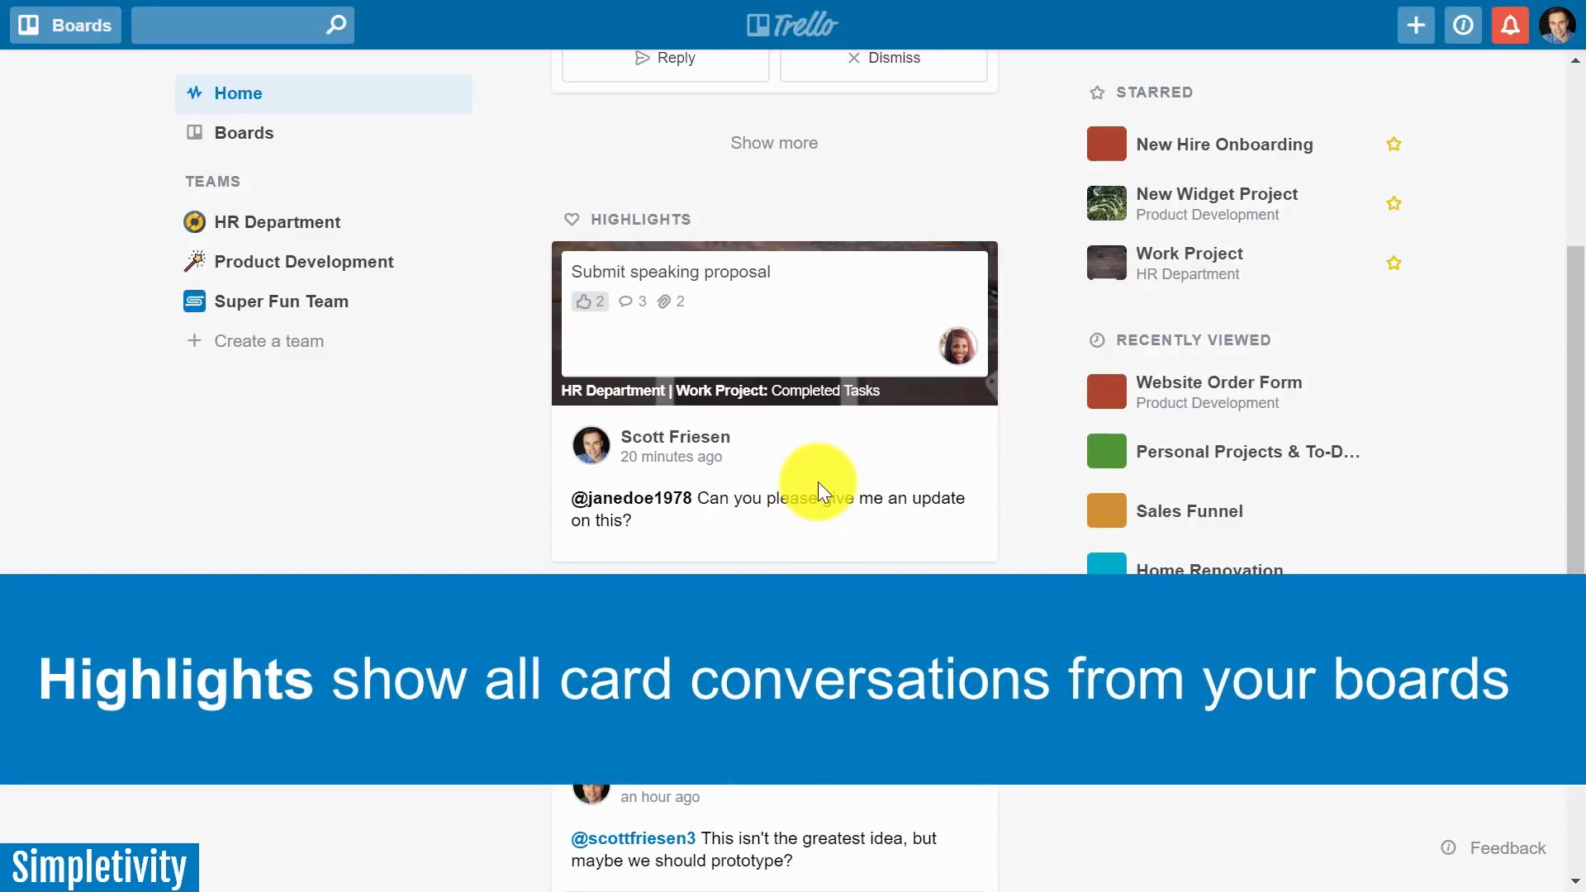
{"action": "scroll", "coordinate": [809, 483], "scroll_direction": "down", "scroll_amount": 2}
{"action": "scroll", "coordinate": [817, 457], "scroll_direction": "up", "scroll_amount": 2}
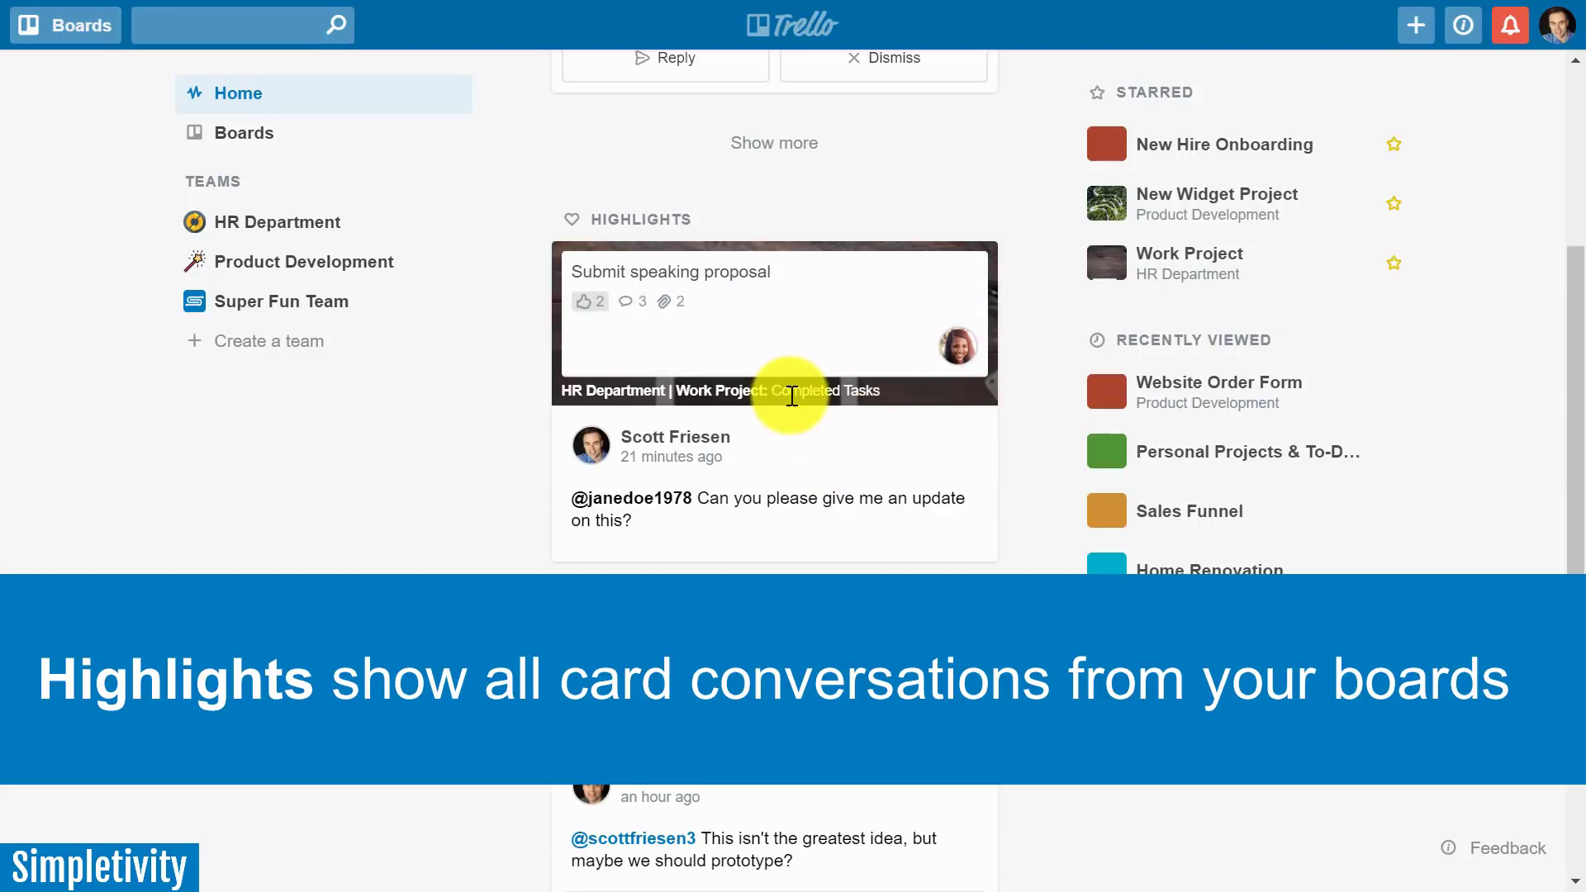
{"action": "scroll", "coordinate": [1039, 443], "scroll_direction": "down", "scroll_amount": 6}
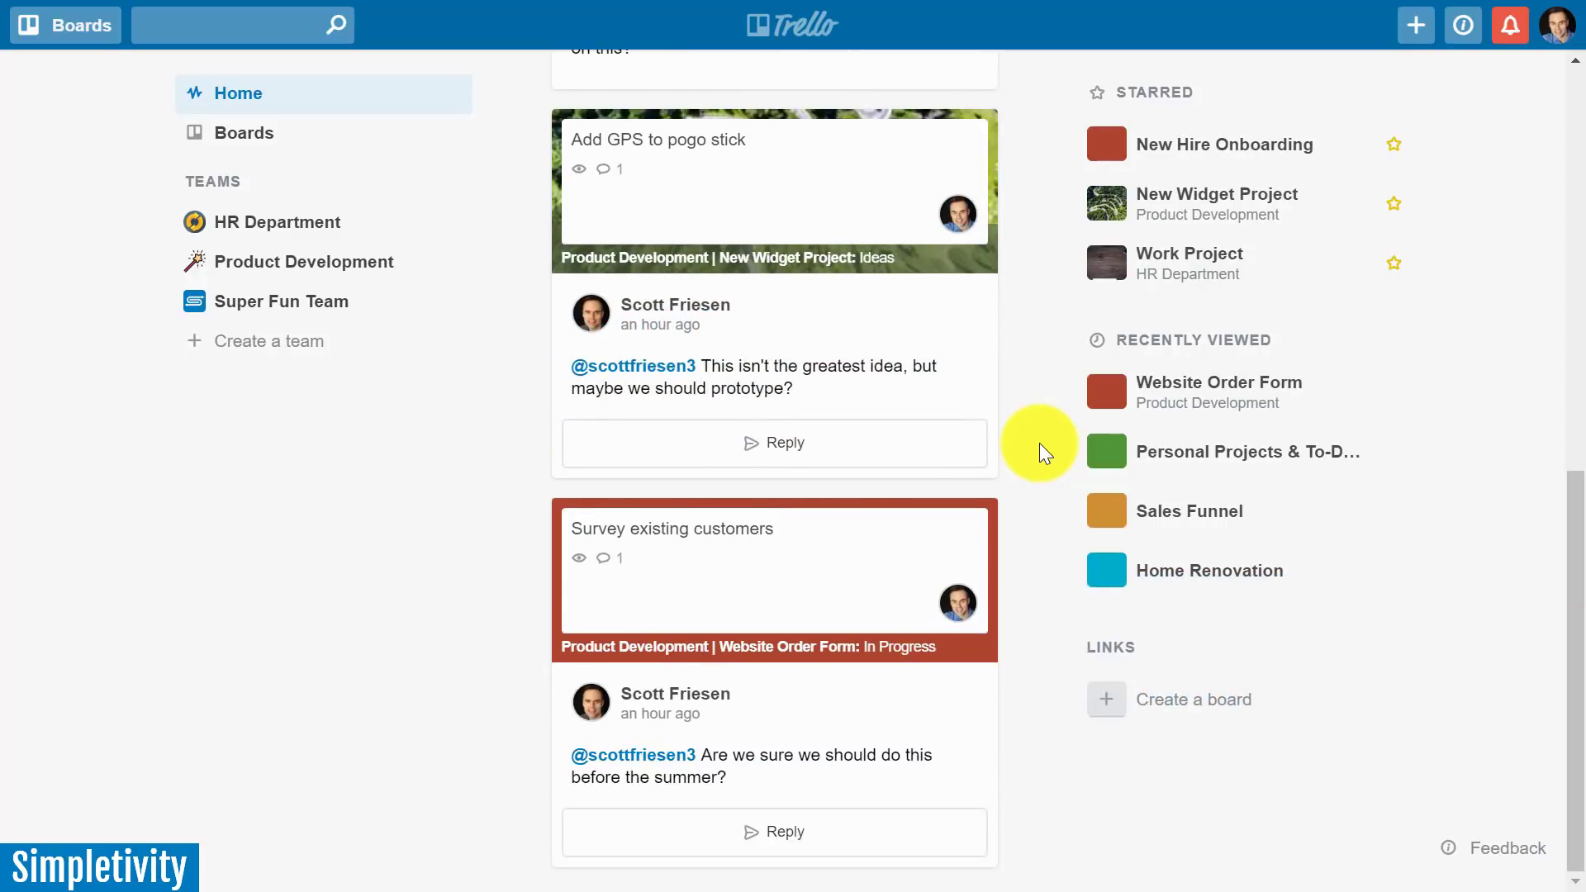
{"action": "scroll", "coordinate": [1026, 458], "scroll_direction": "up", "scroll_amount": 6}
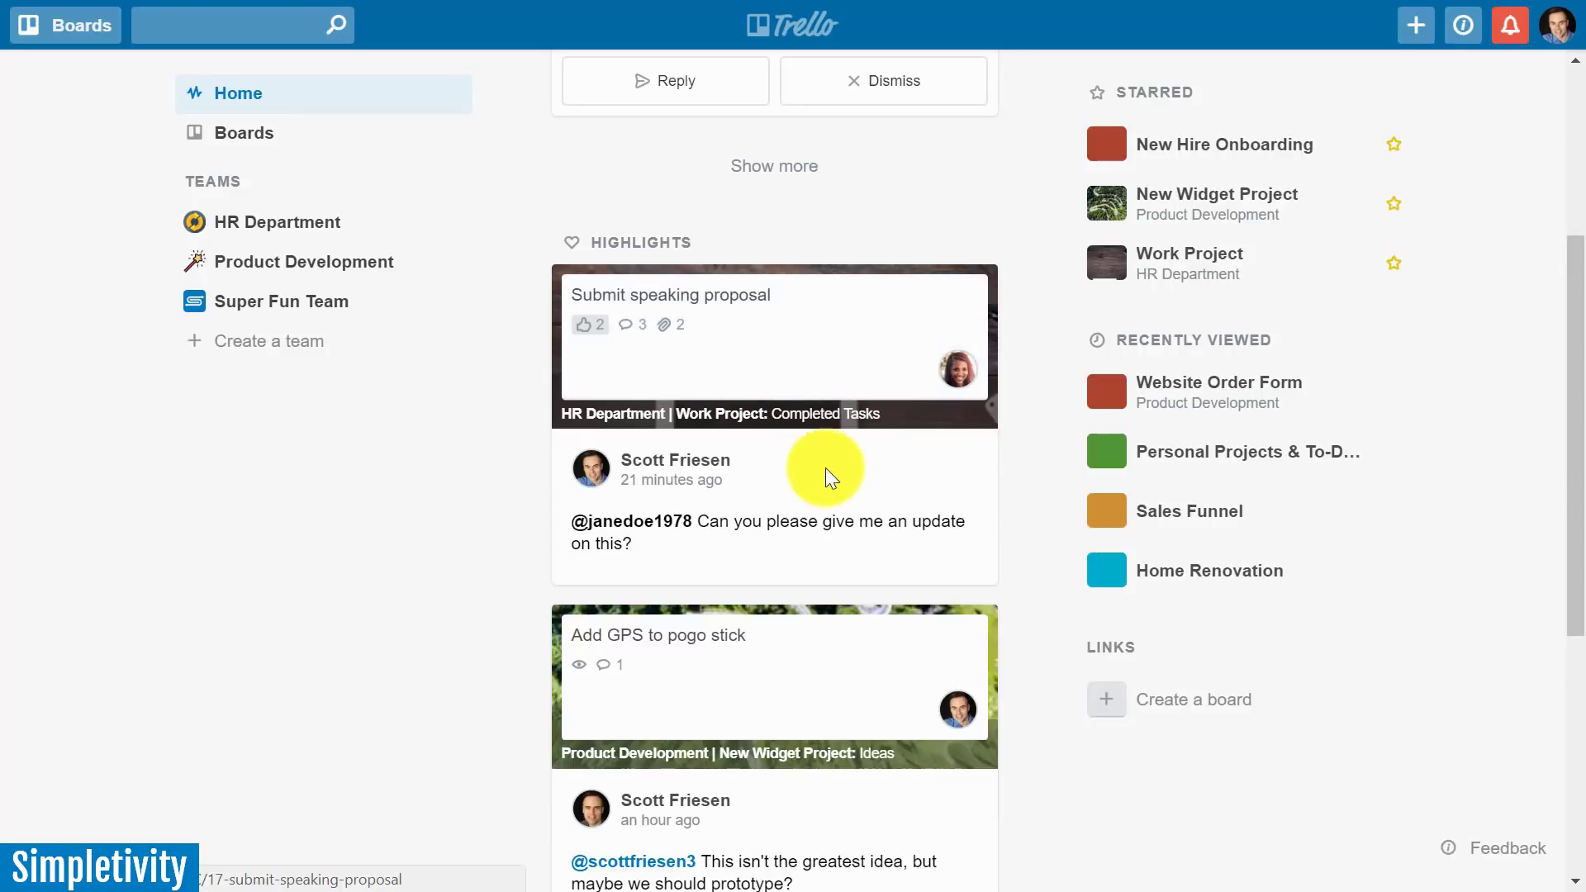
{"action": "scroll", "coordinate": [793, 479], "scroll_direction": "down", "scroll_amount": 1}
{"action": "scroll", "coordinate": [811, 502], "scroll_direction": "down", "scroll_amount": 1}
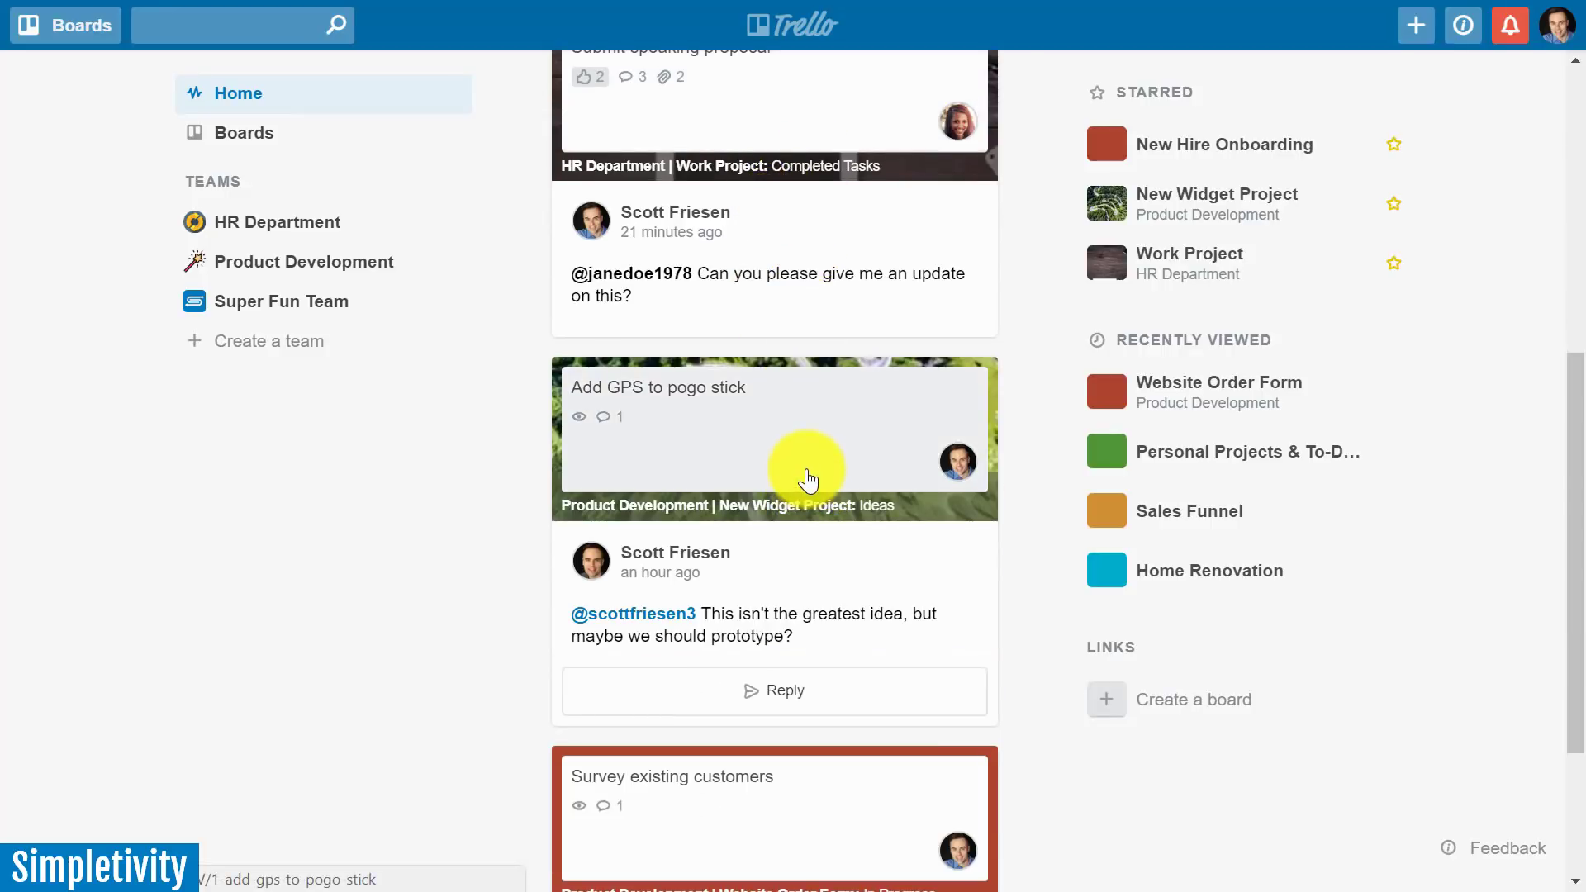
{"action": "scroll", "coordinate": [787, 322], "scroll_direction": "down", "scroll_amount": 1}
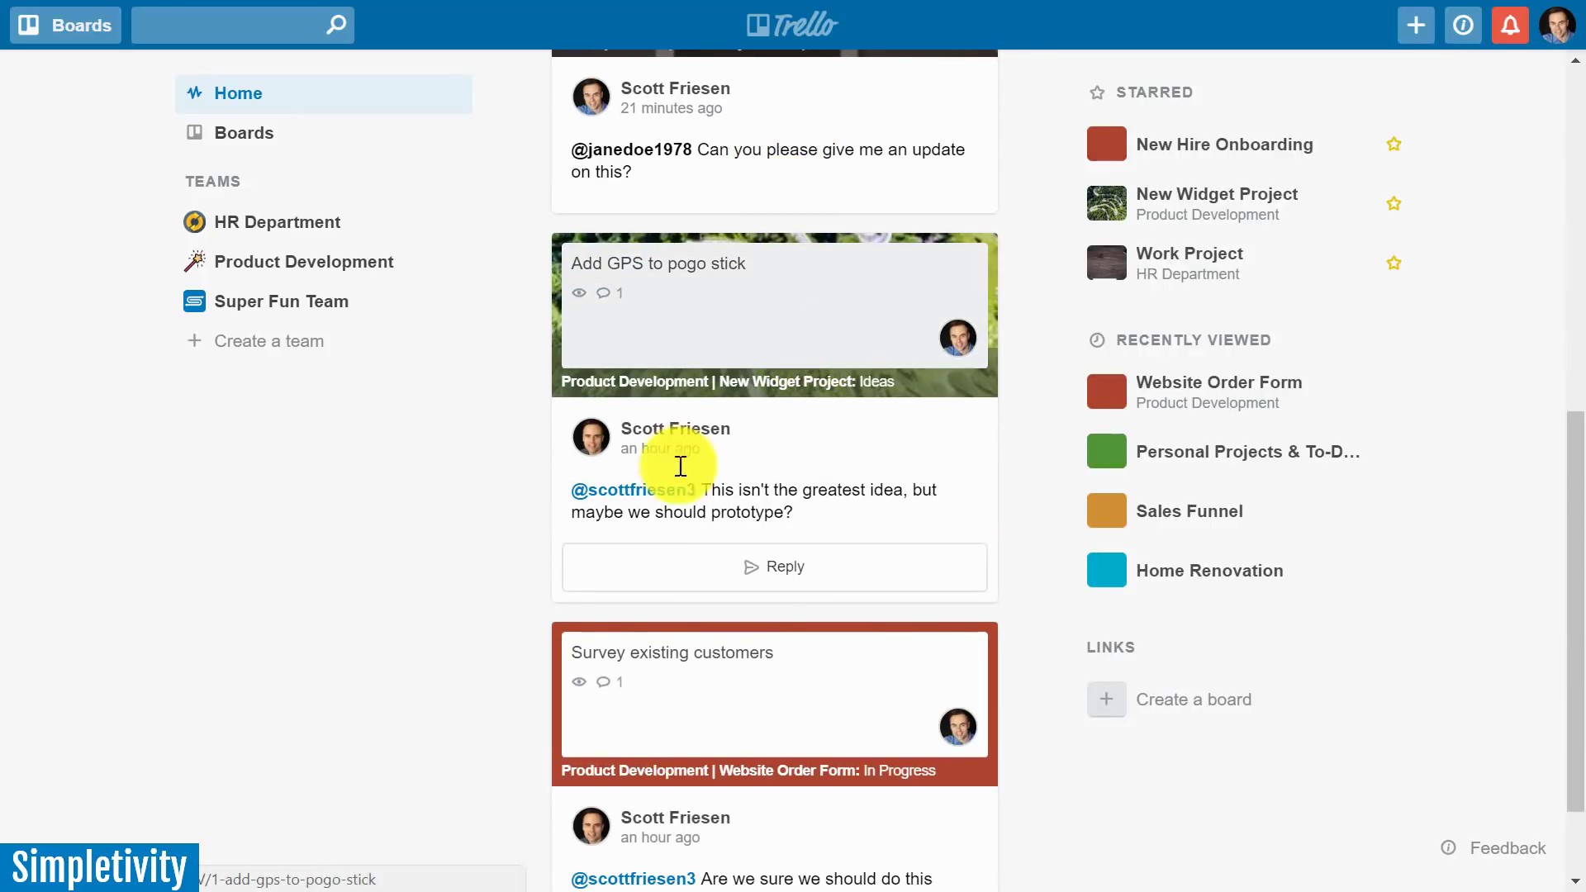
{"action": "scroll", "coordinate": [800, 513], "scroll_direction": "down", "scroll_amount": 1}
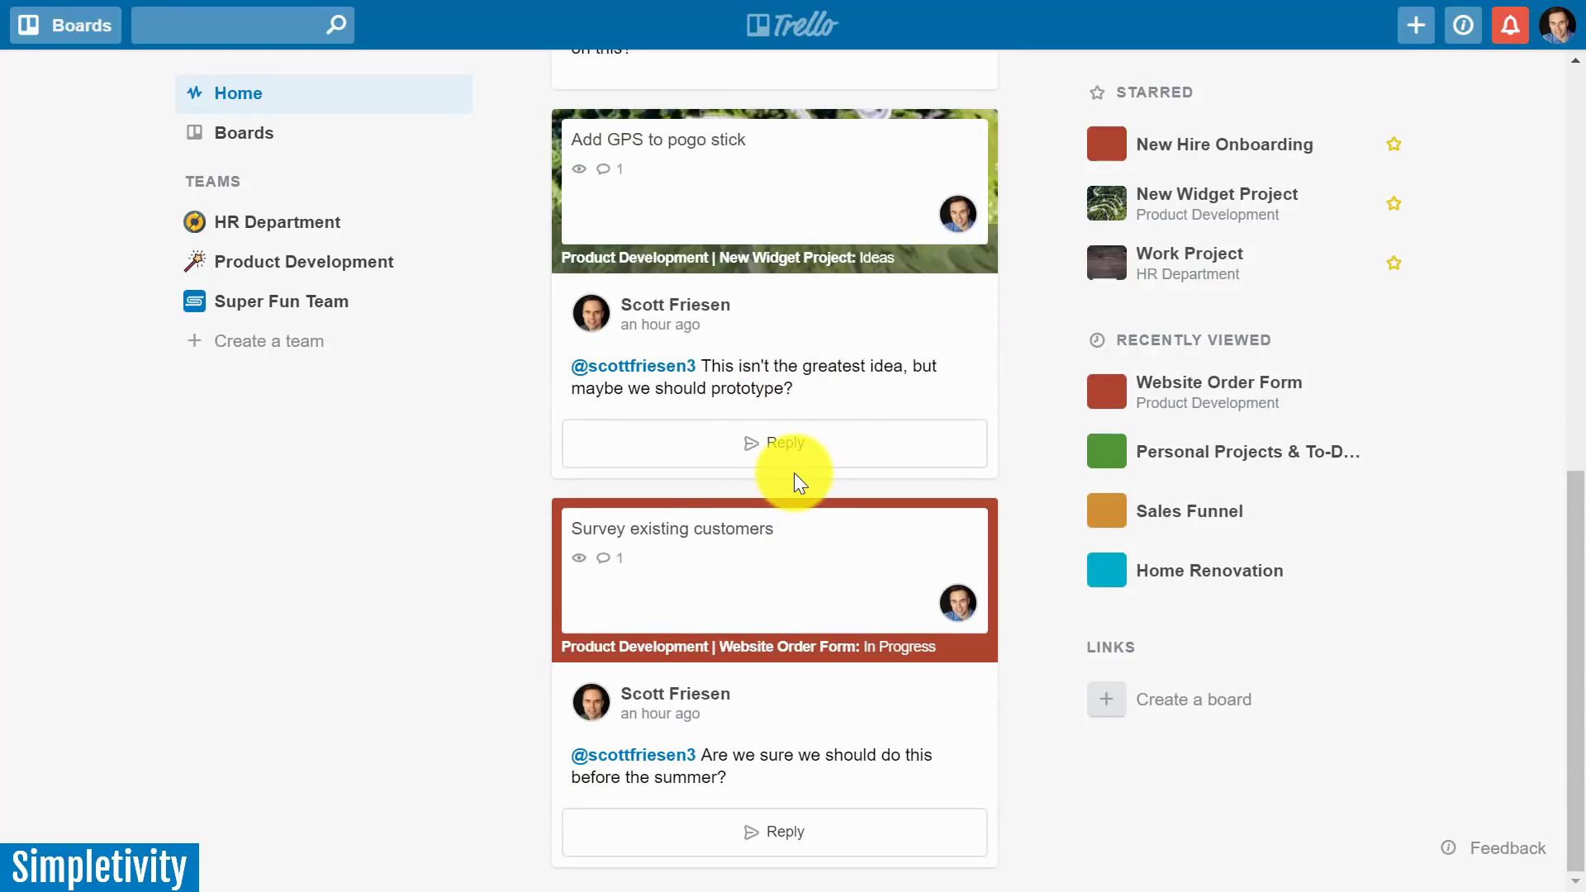
{"action": "scroll", "coordinate": [795, 473], "scroll_direction": "up", "scroll_amount": 3}
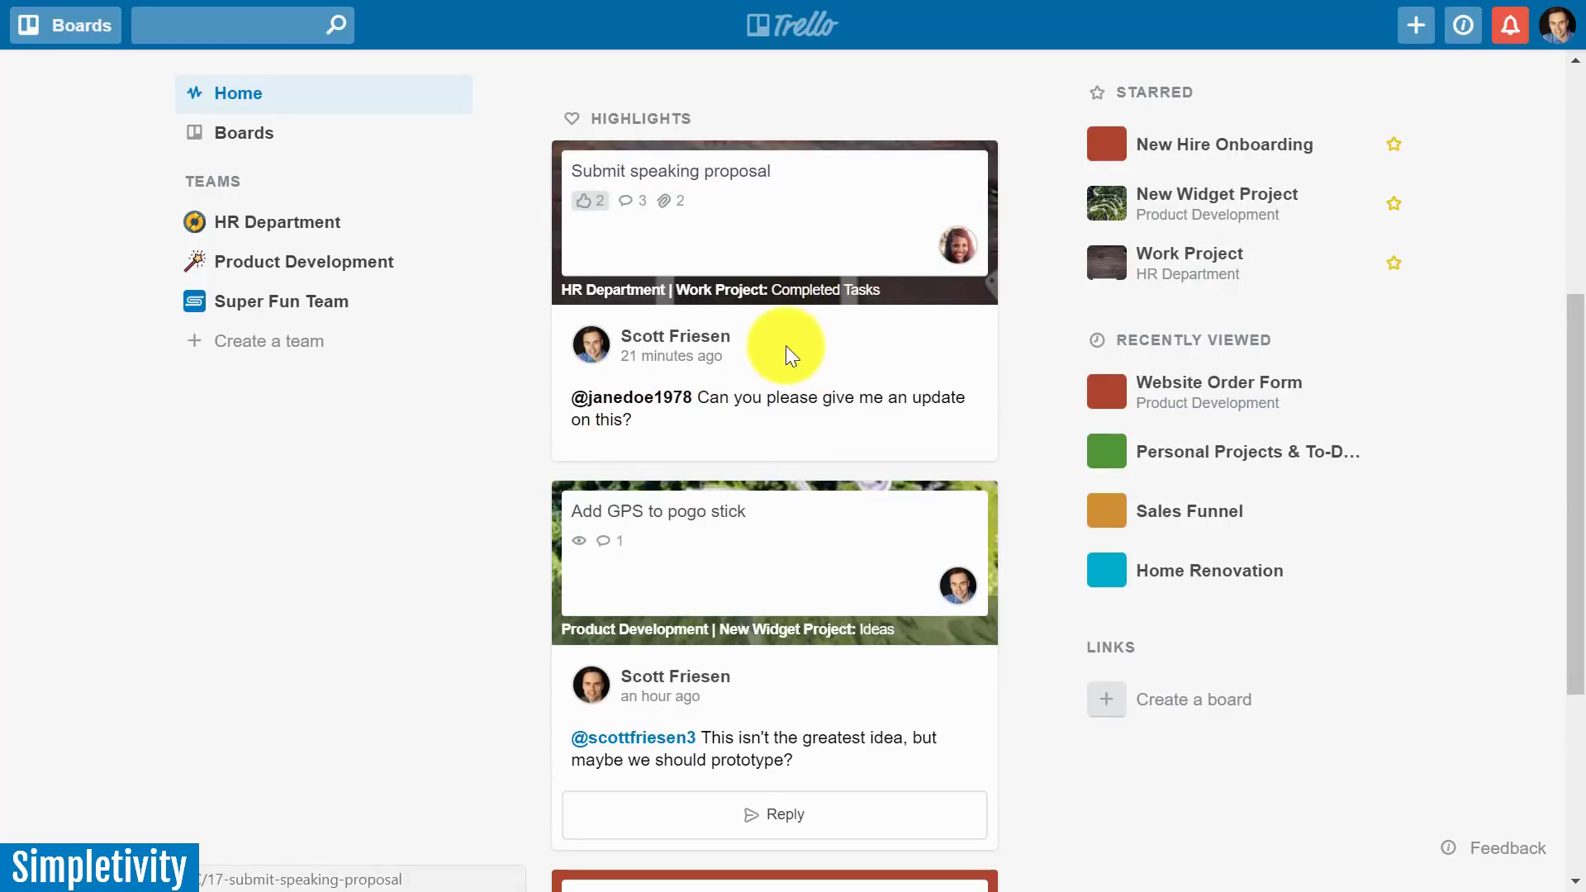
{"action": "scroll", "coordinate": [816, 358], "scroll_direction": "down", "scroll_amount": 3}
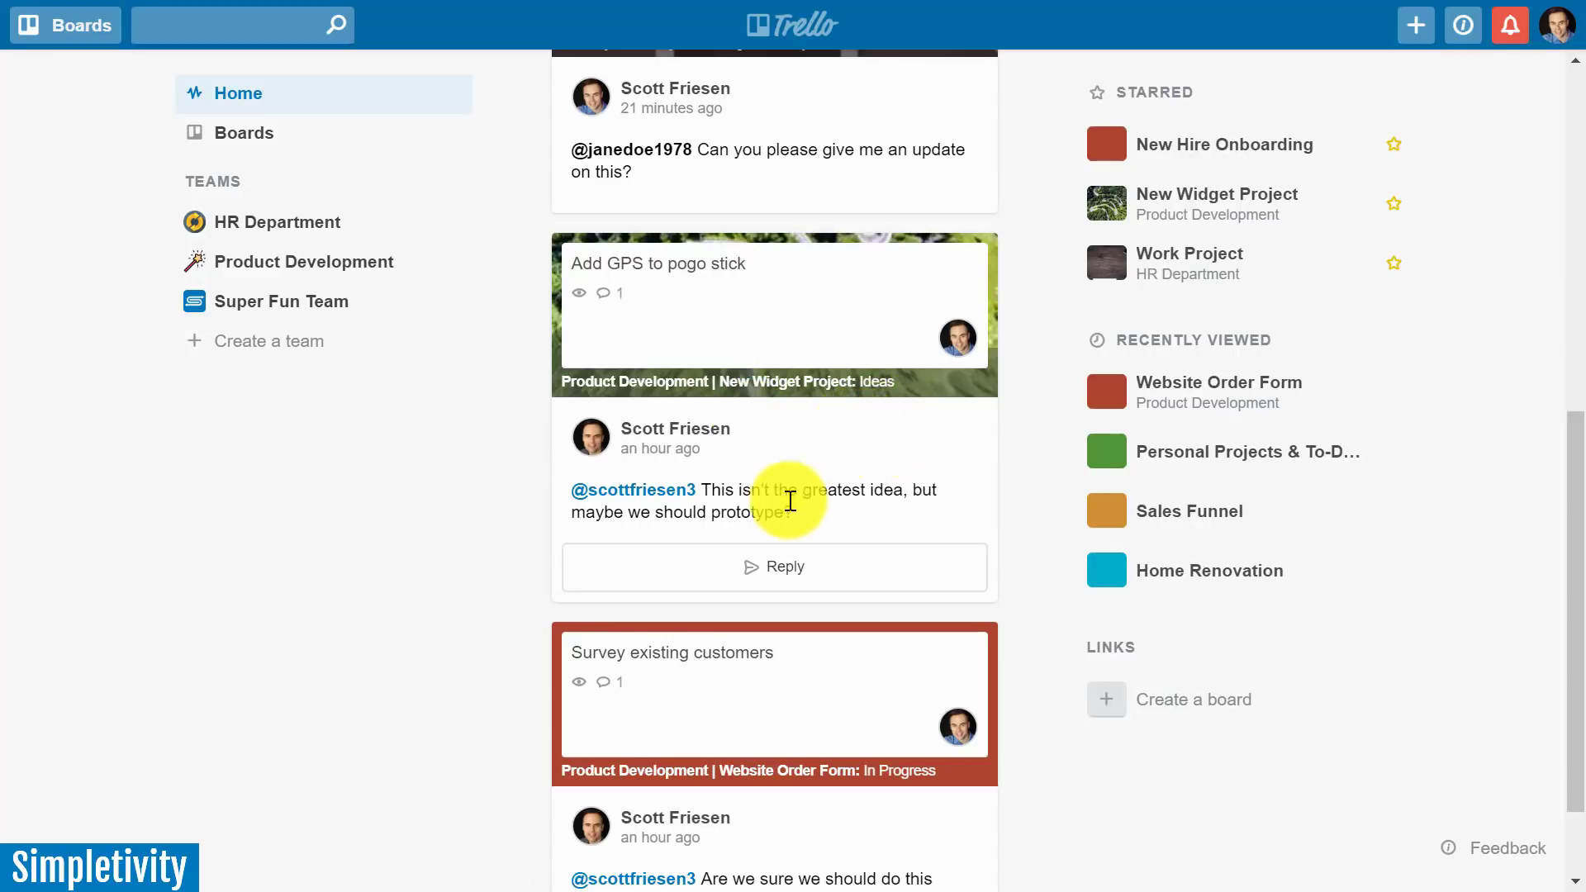
{"action": "left_click", "coordinate": [785, 578]}
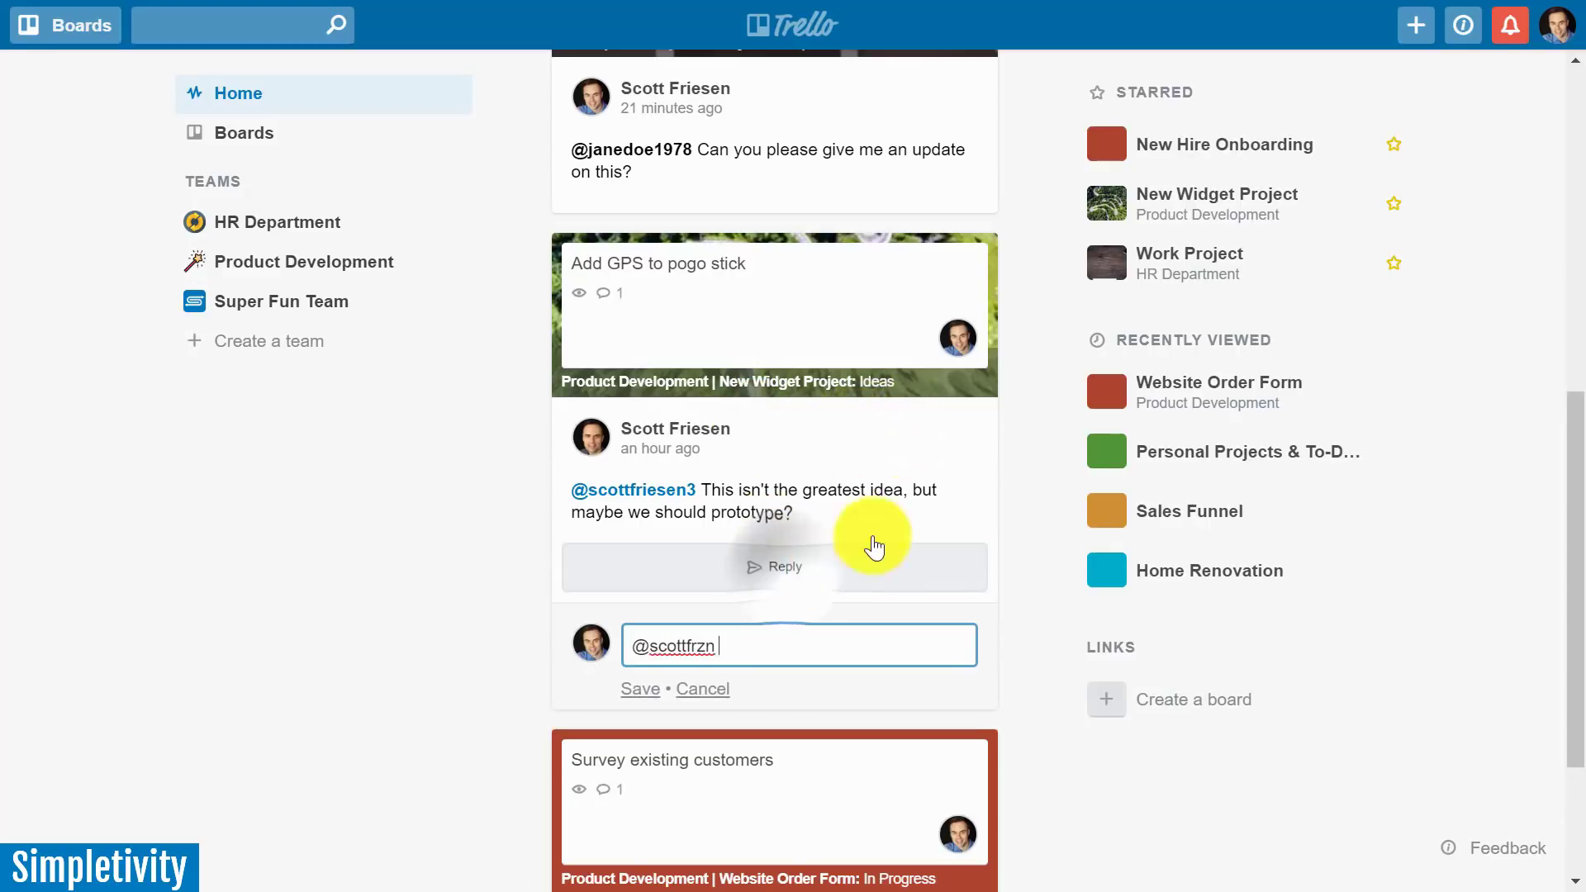
{"action": "left_click", "coordinate": [708, 686]}
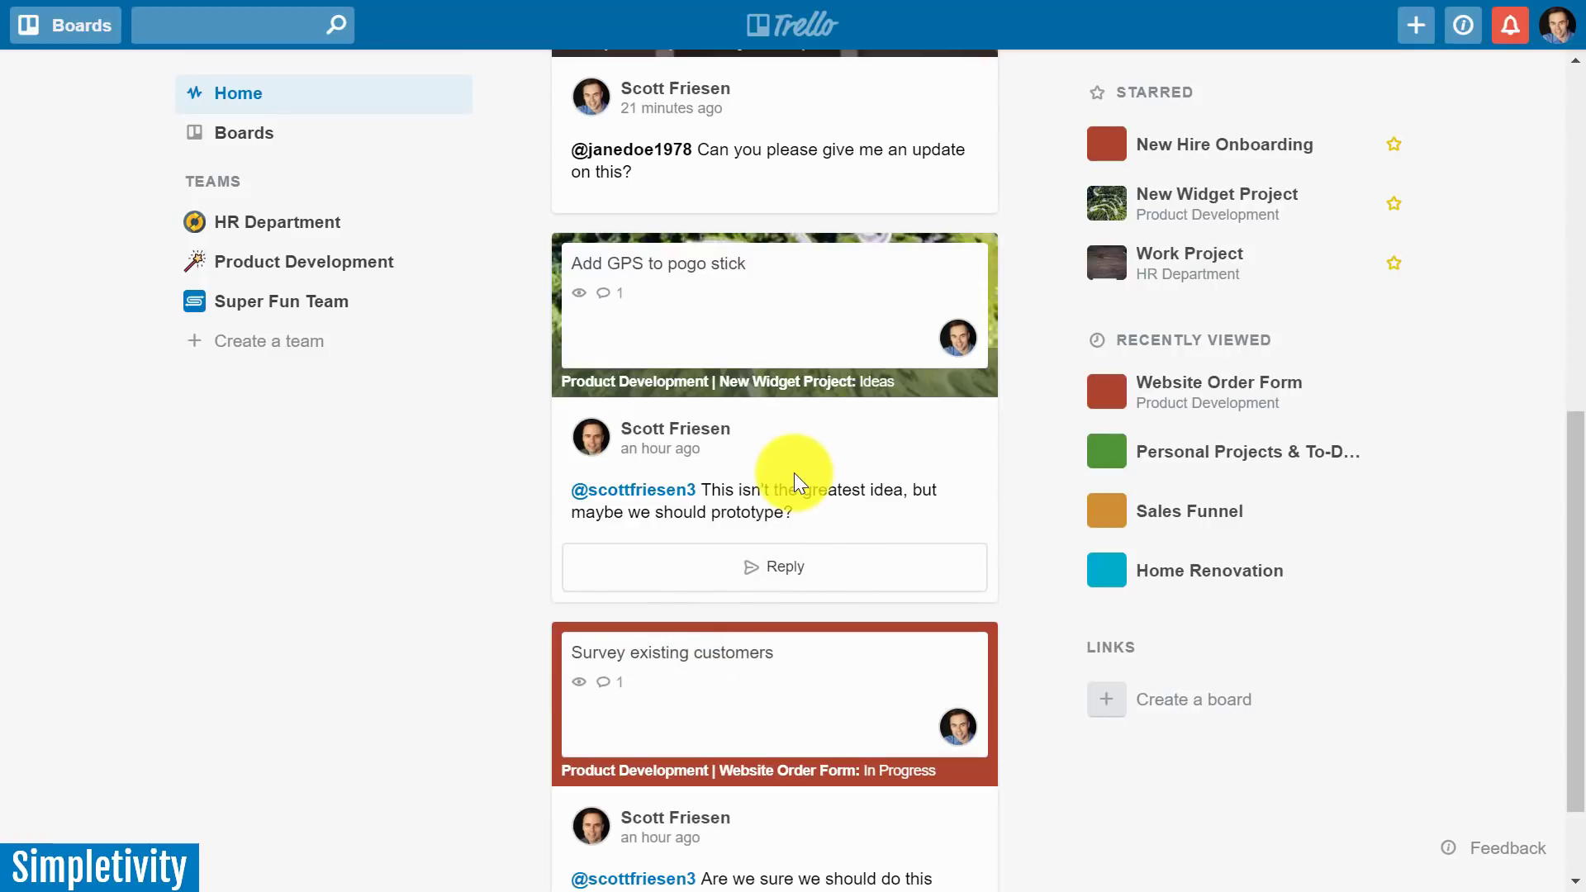
{"action": "scroll", "coordinate": [795, 473], "scroll_direction": "up", "scroll_amount": 9}
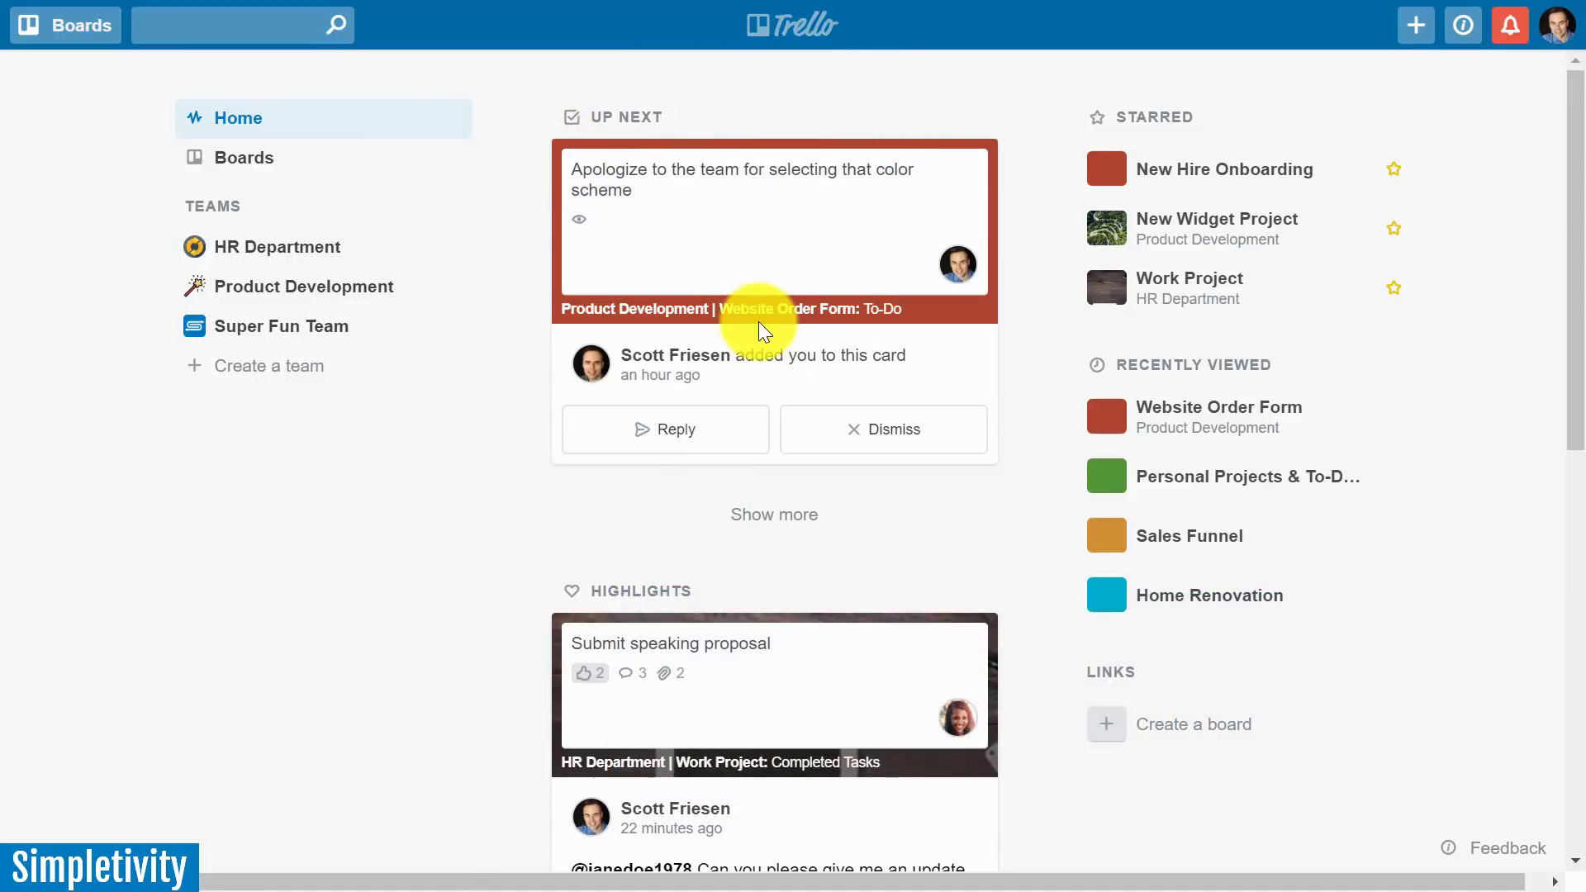
Filter Home to HR Department's highlights, then switch to Product Development's and scroll its feed
{"action": "left_click", "coordinate": [255, 247]}
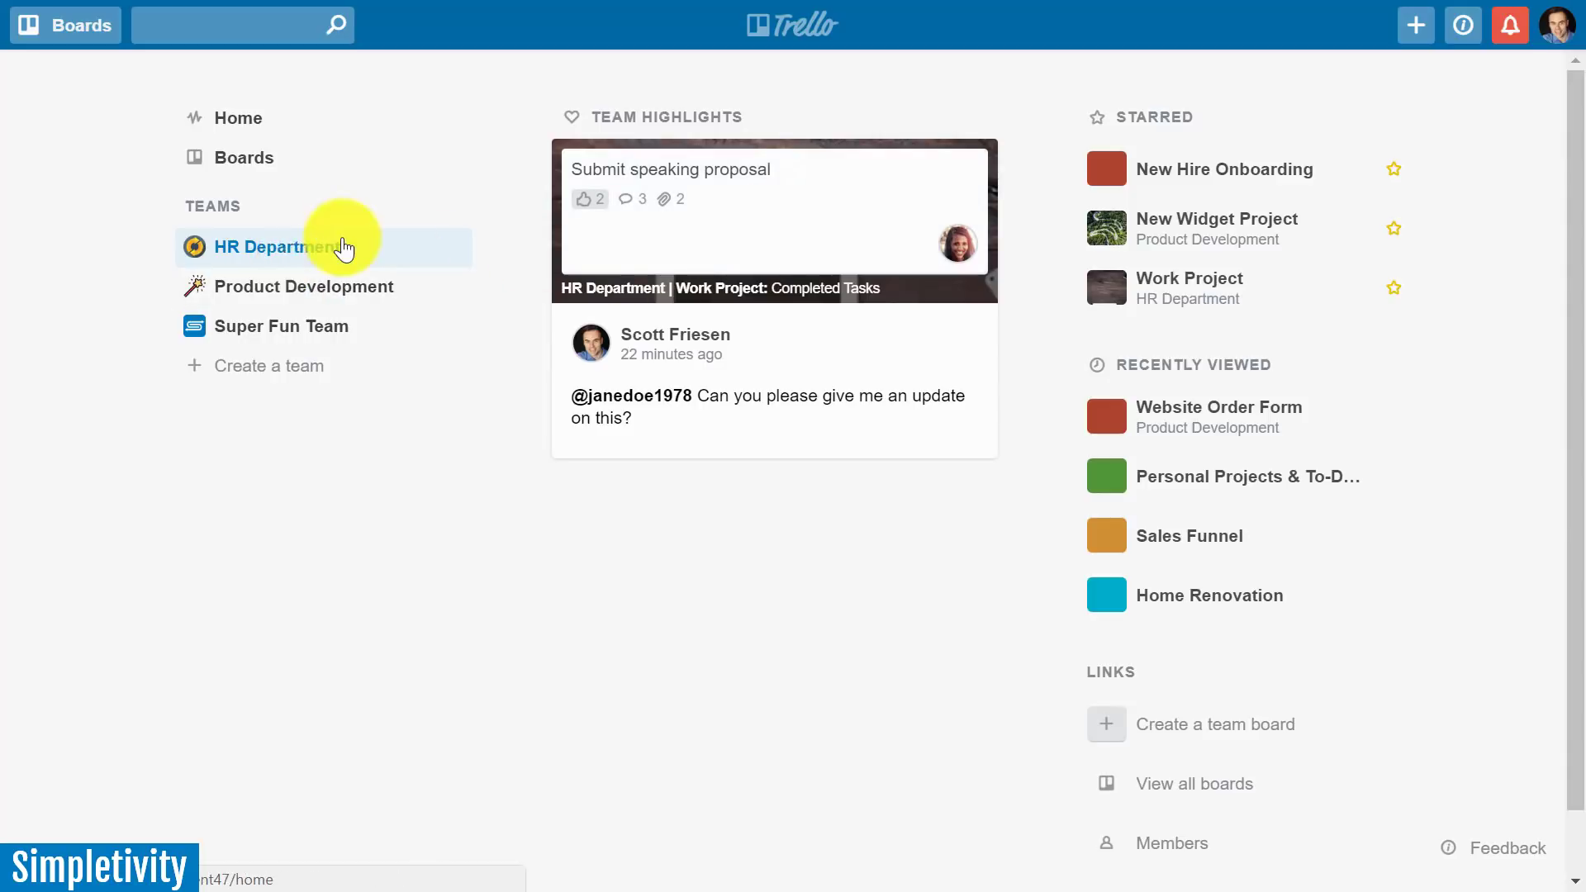
{"action": "left_click", "coordinate": [280, 294]}
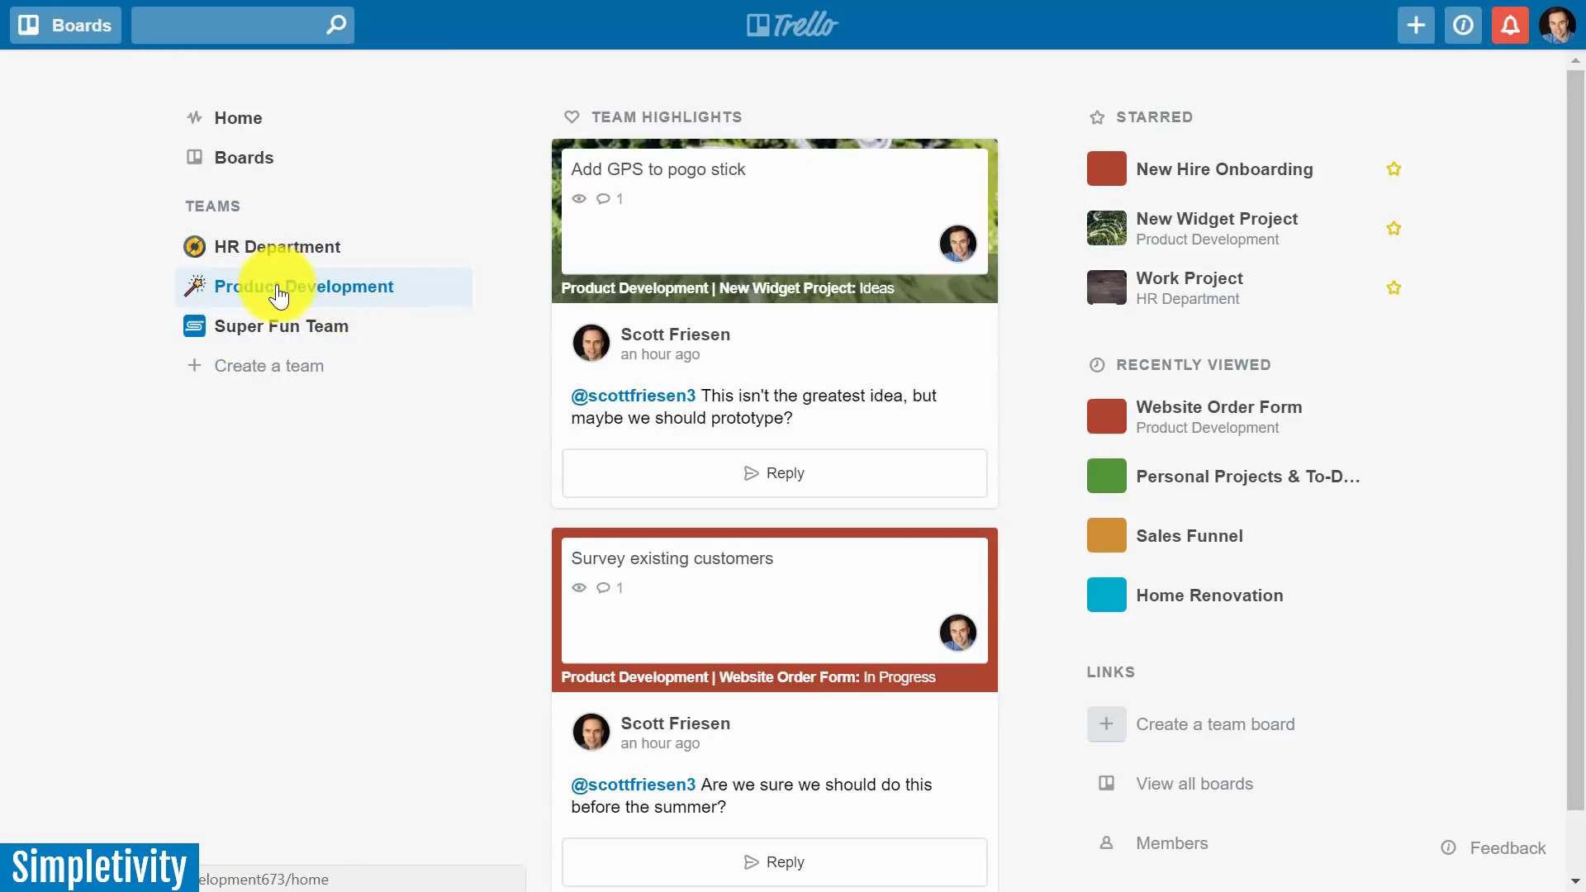
{"action": "scroll", "coordinate": [1365, 773], "scroll_direction": "down", "scroll_amount": 1}
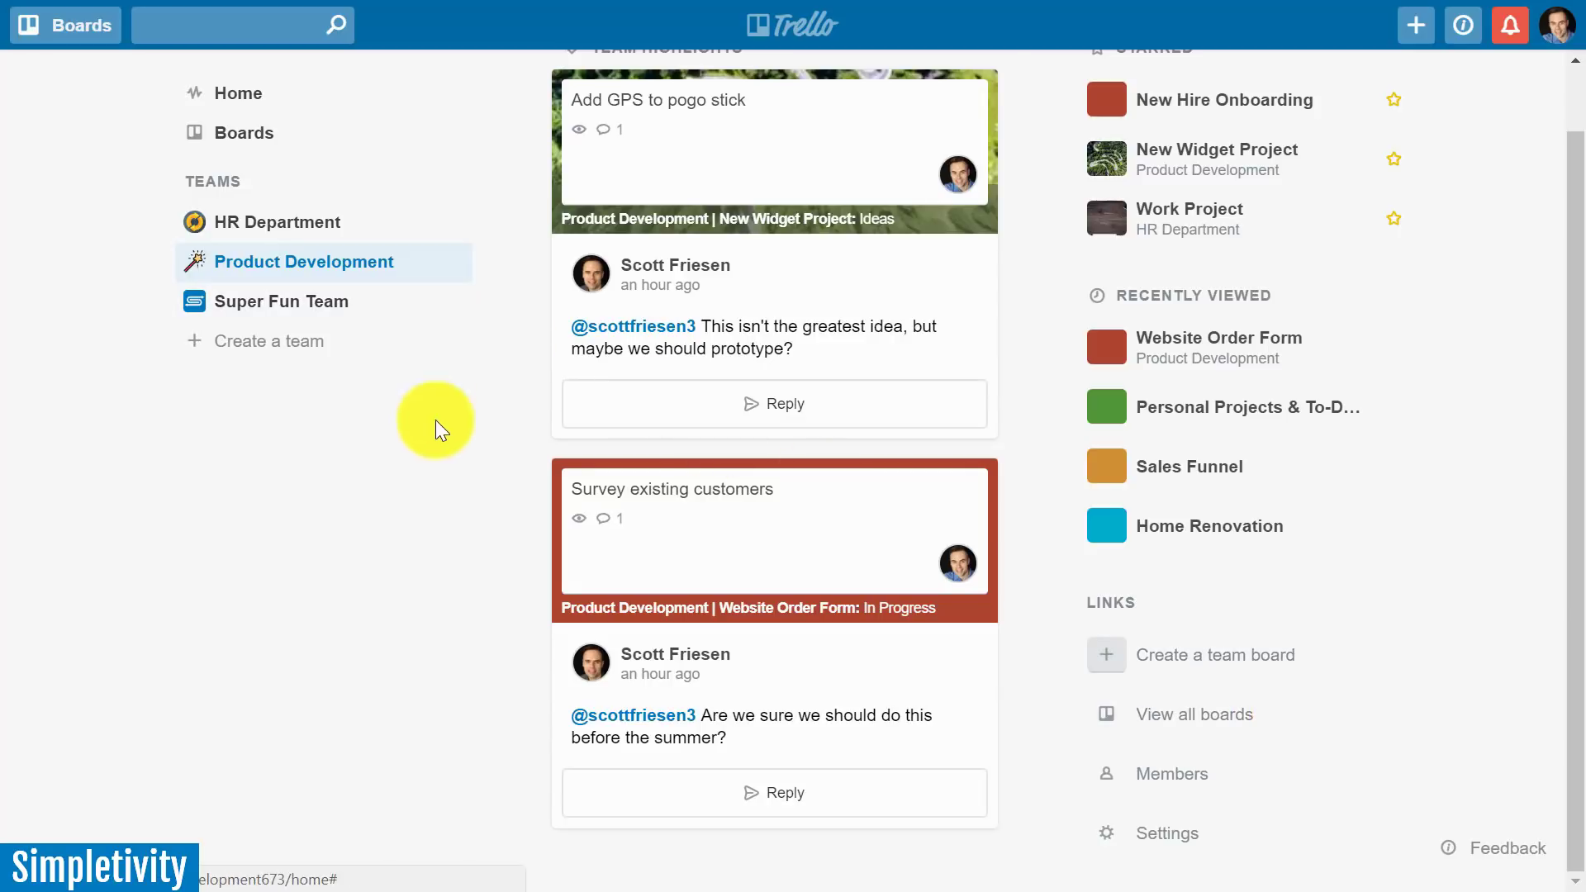
{"action": "scroll", "coordinate": [463, 478], "scroll_direction": "up", "scroll_amount": 1}
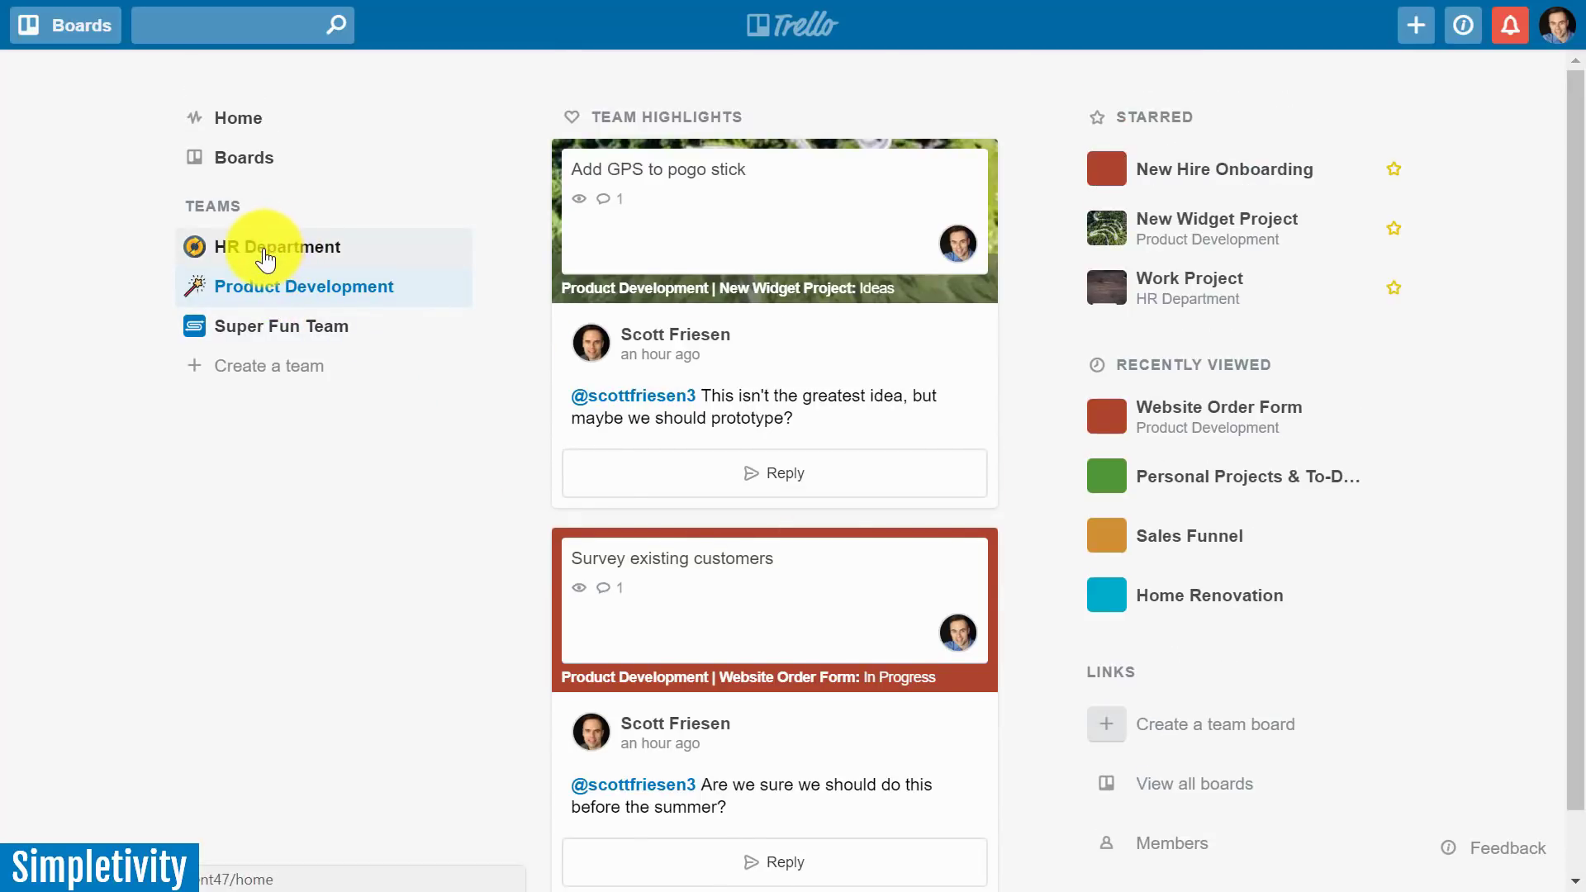
{"action": "scroll", "coordinate": [851, 537], "scroll_direction": "down", "scroll_amount": 1}
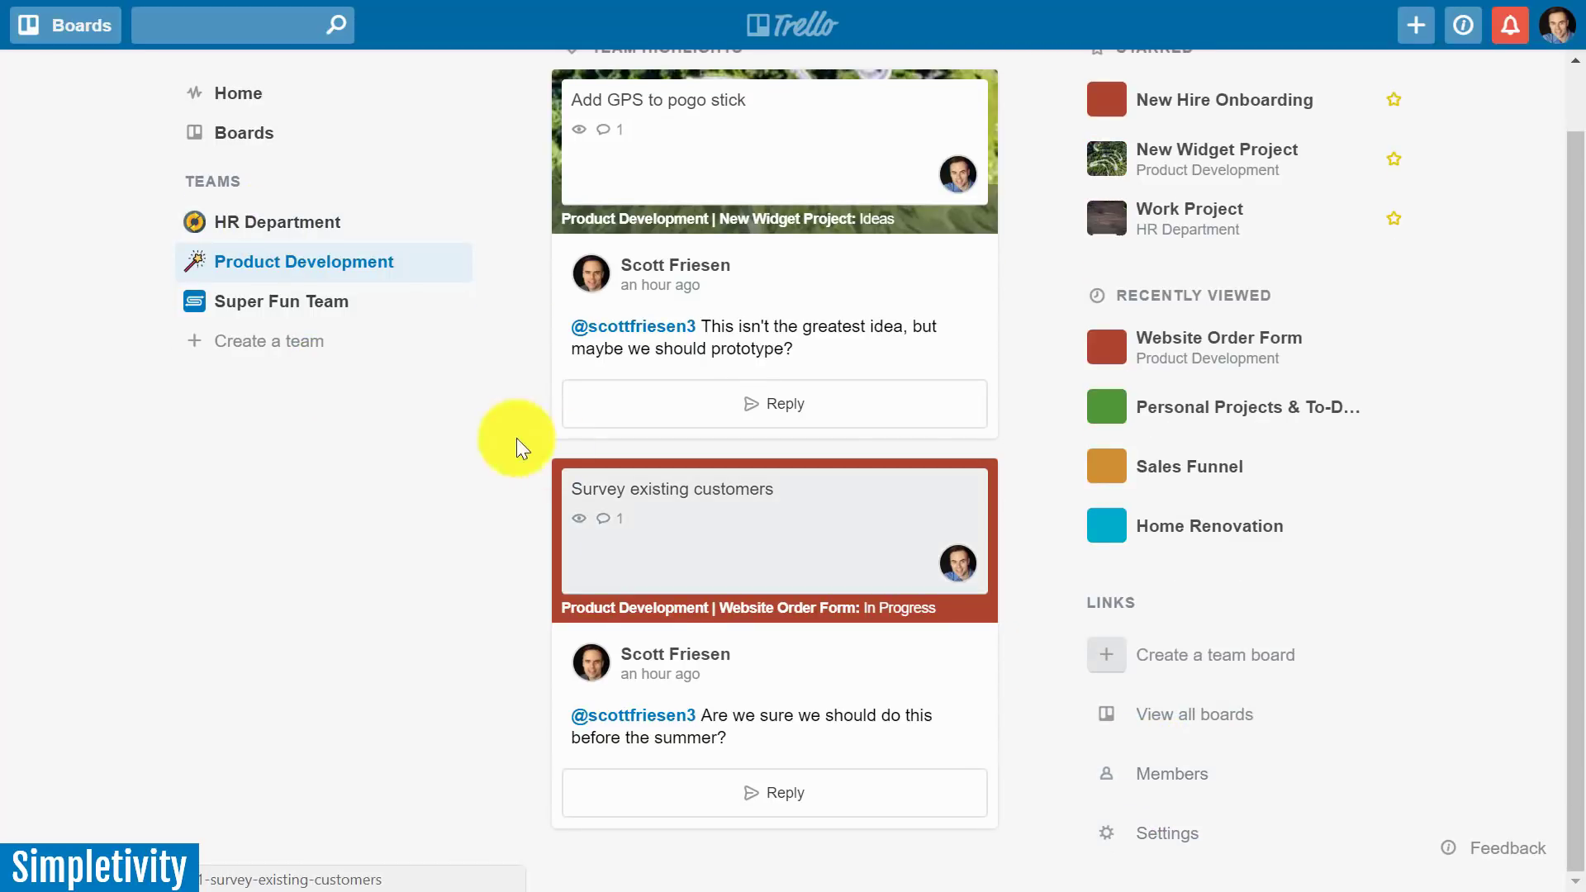
{"action": "scroll", "coordinate": [293, 231], "scroll_direction": "up", "scroll_amount": 1}
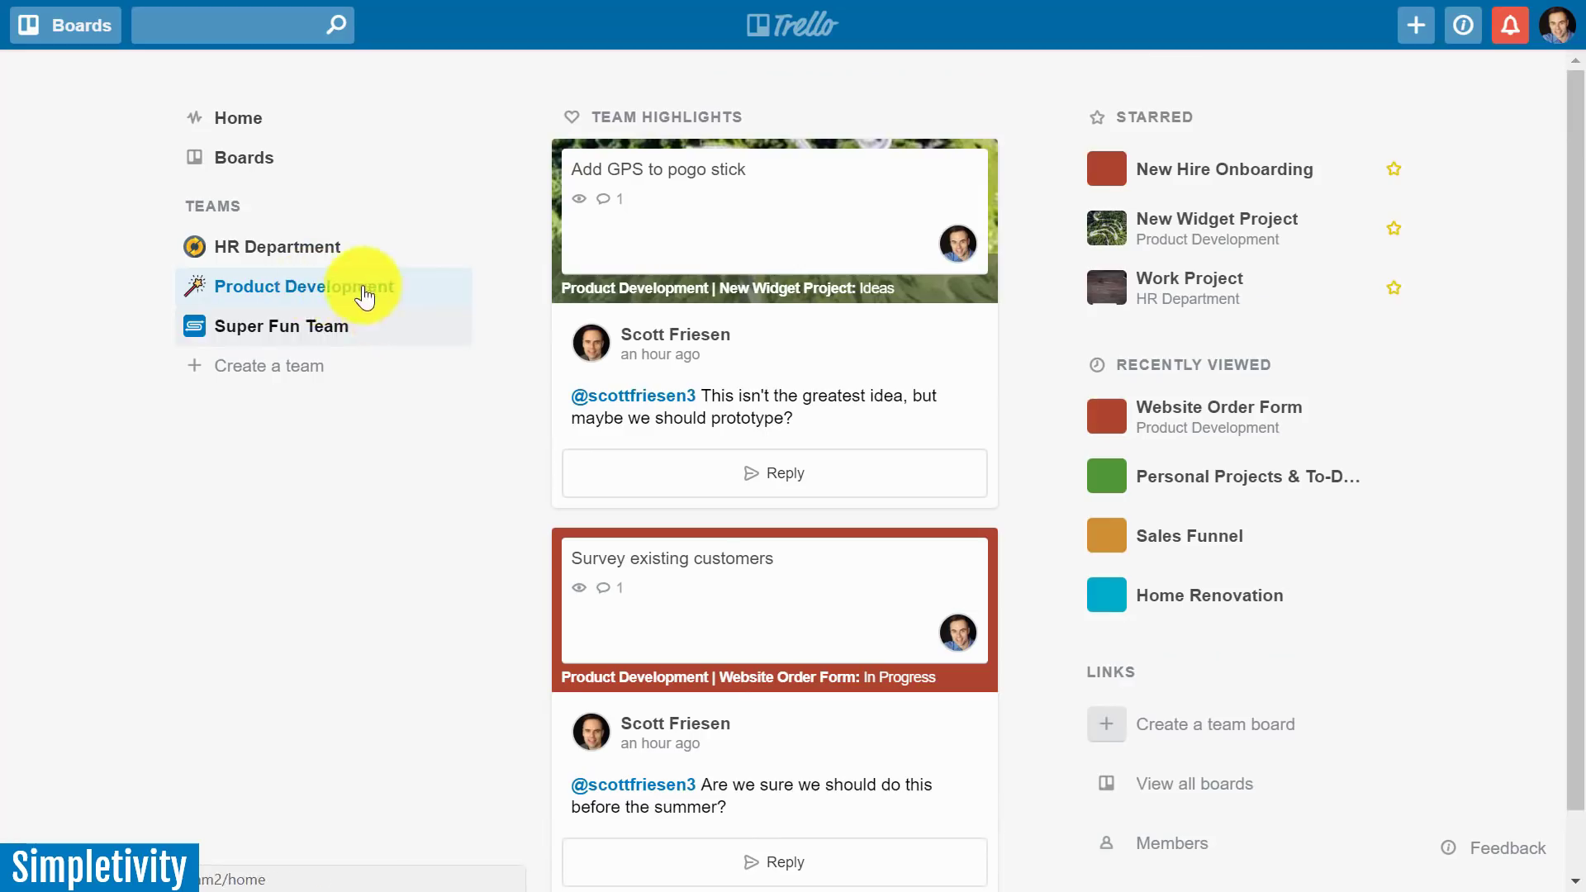
{"action": "left_click", "coordinate": [275, 251]}
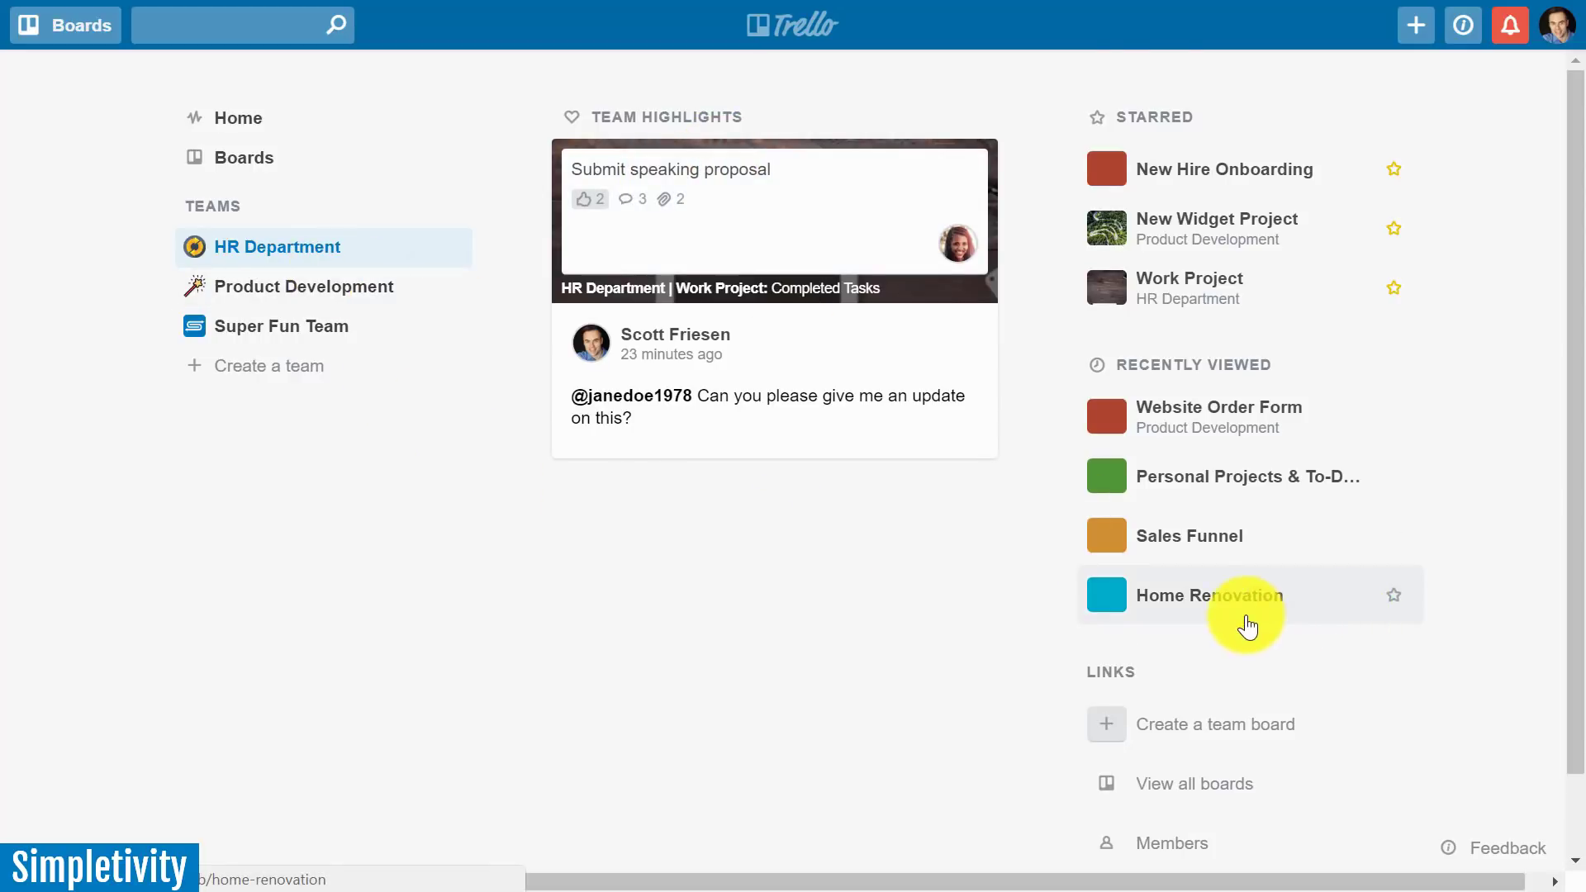
{"action": "scroll", "coordinate": [1237, 727], "scroll_direction": "down", "scroll_amount": 1}
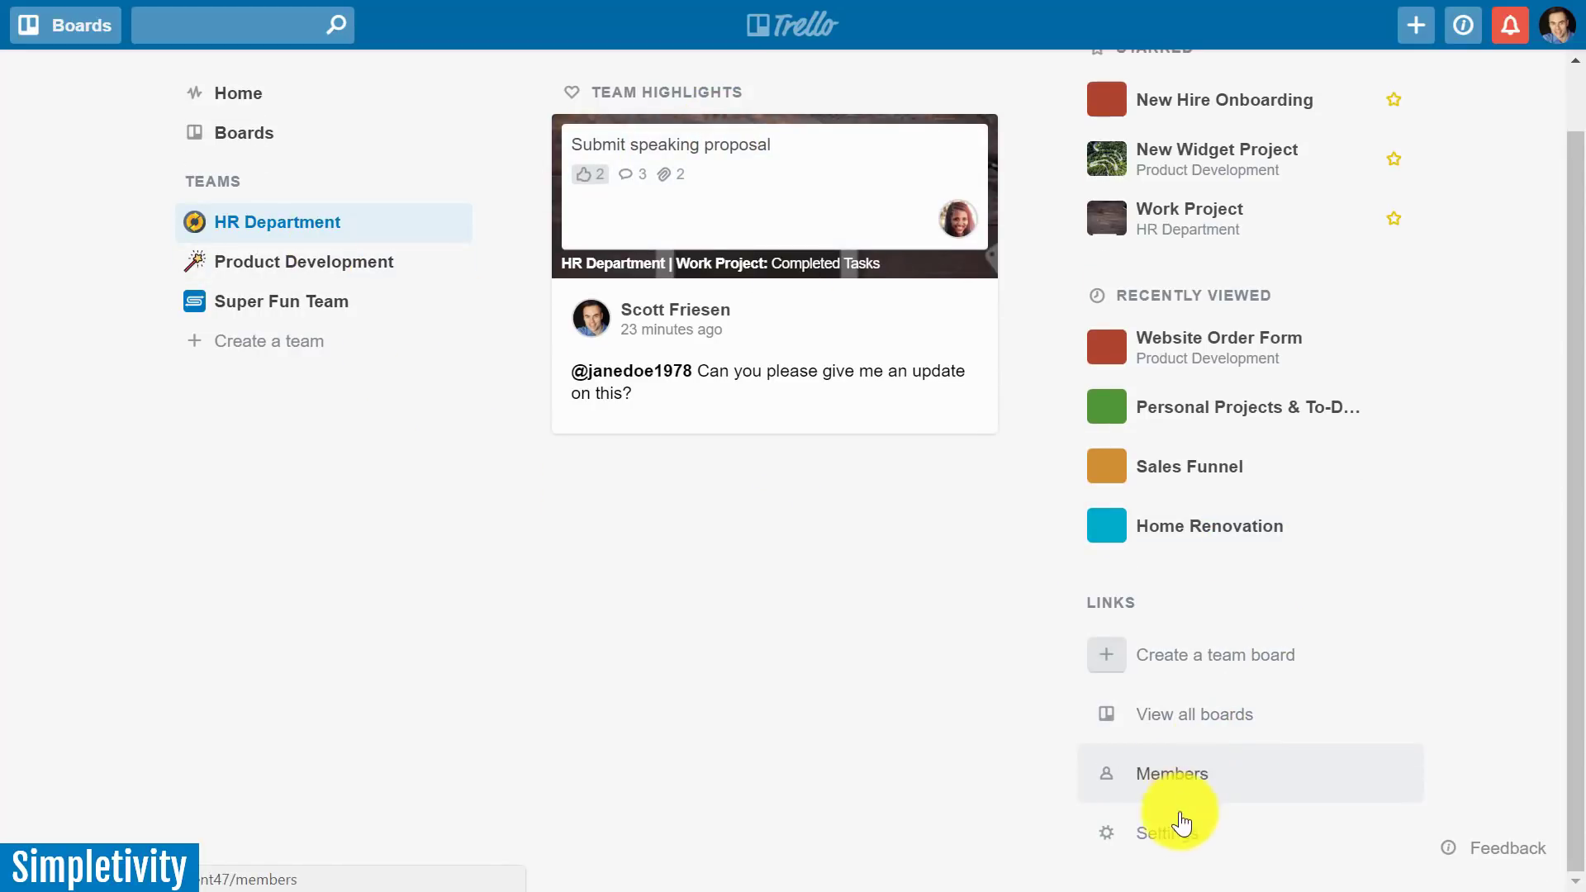
{"action": "scroll", "coordinate": [355, 451], "scroll_direction": "up", "scroll_amount": 1}
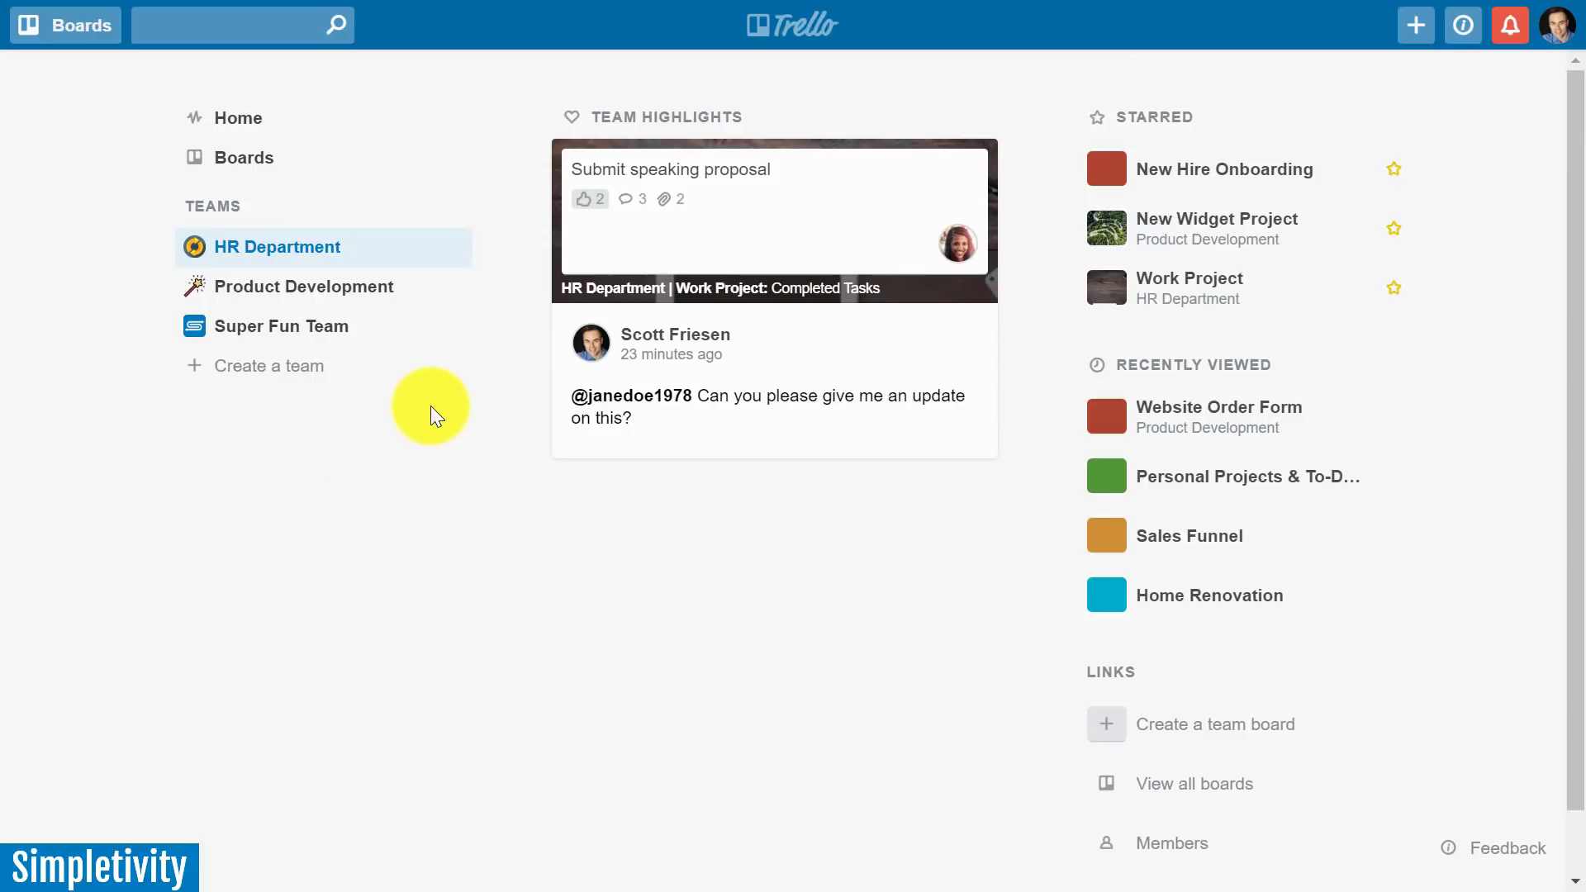
Return to the unfiltered Home feed and scroll through Up Next and all-team Highlights
{"action": "left_click", "coordinate": [250, 121]}
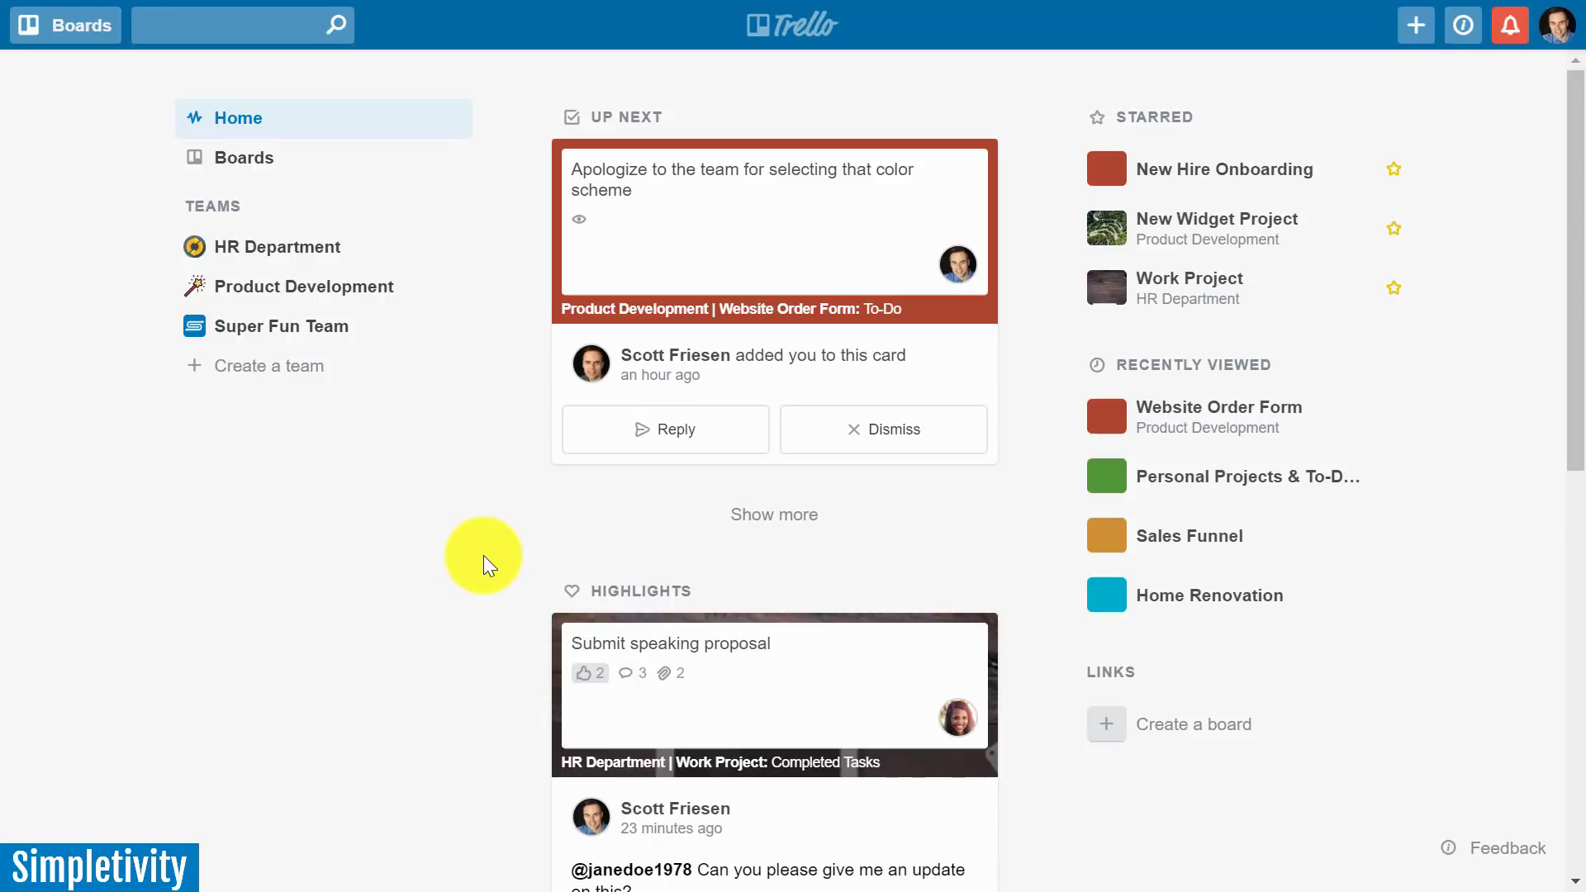
{"action": "scroll", "coordinate": [822, 524], "scroll_direction": "down", "scroll_amount": 5}
{"action": "scroll", "coordinate": [822, 529], "scroll_direction": "down", "scroll_amount": 6}
{"action": "scroll", "coordinate": [822, 528], "scroll_direction": "up", "scroll_amount": 10}
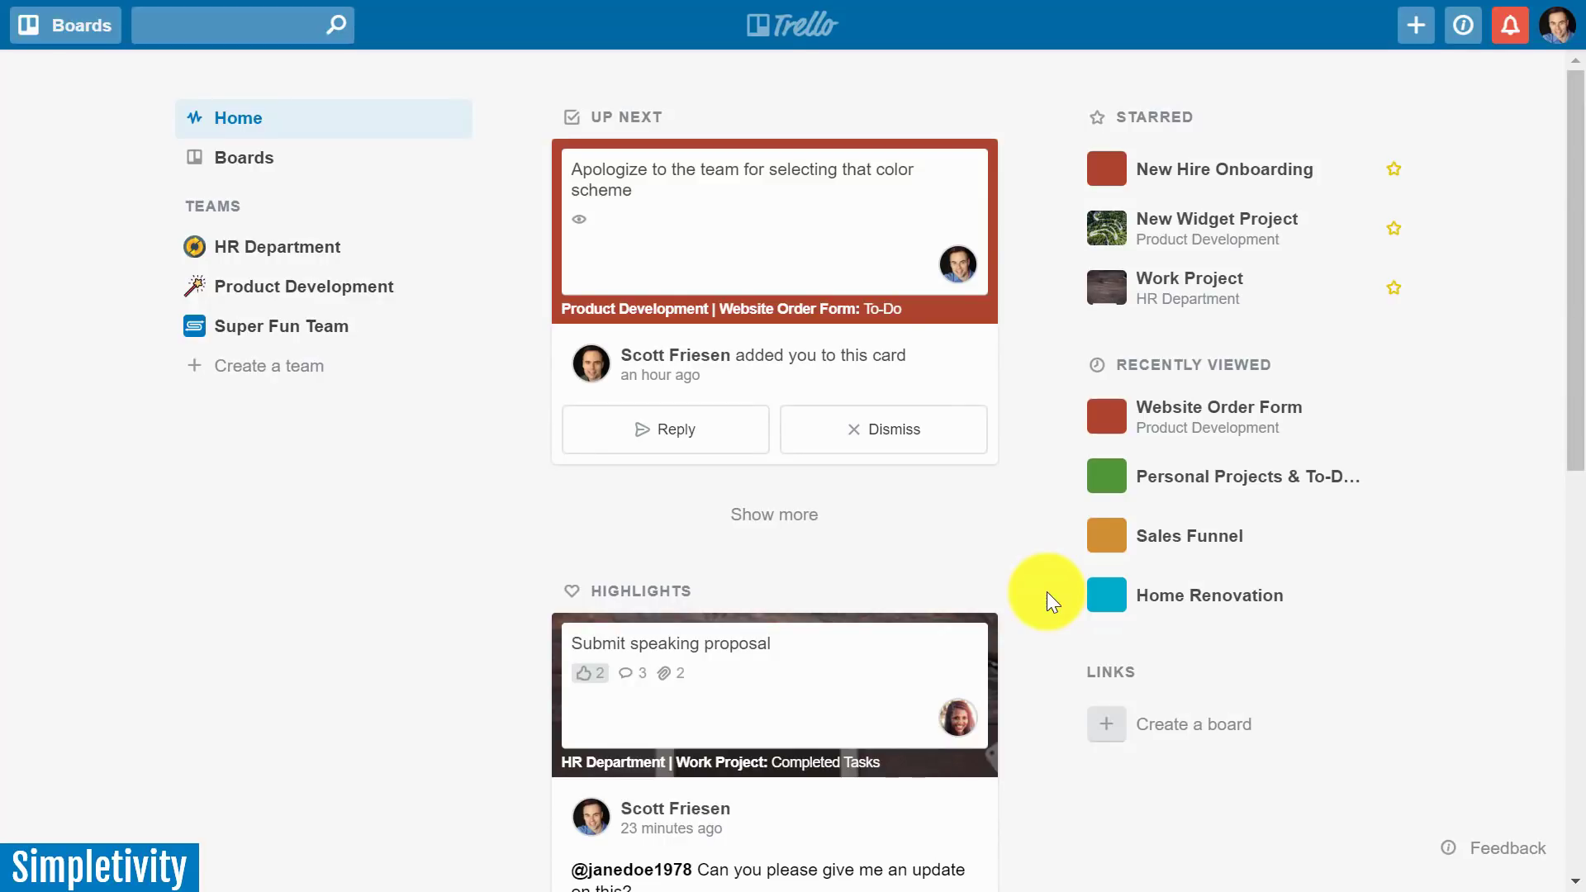
{"action": "scroll", "coordinate": [1047, 592], "scroll_direction": "down", "scroll_amount": 6}
{"action": "scroll", "coordinate": [1048, 591], "scroll_direction": "up", "scroll_amount": 6}
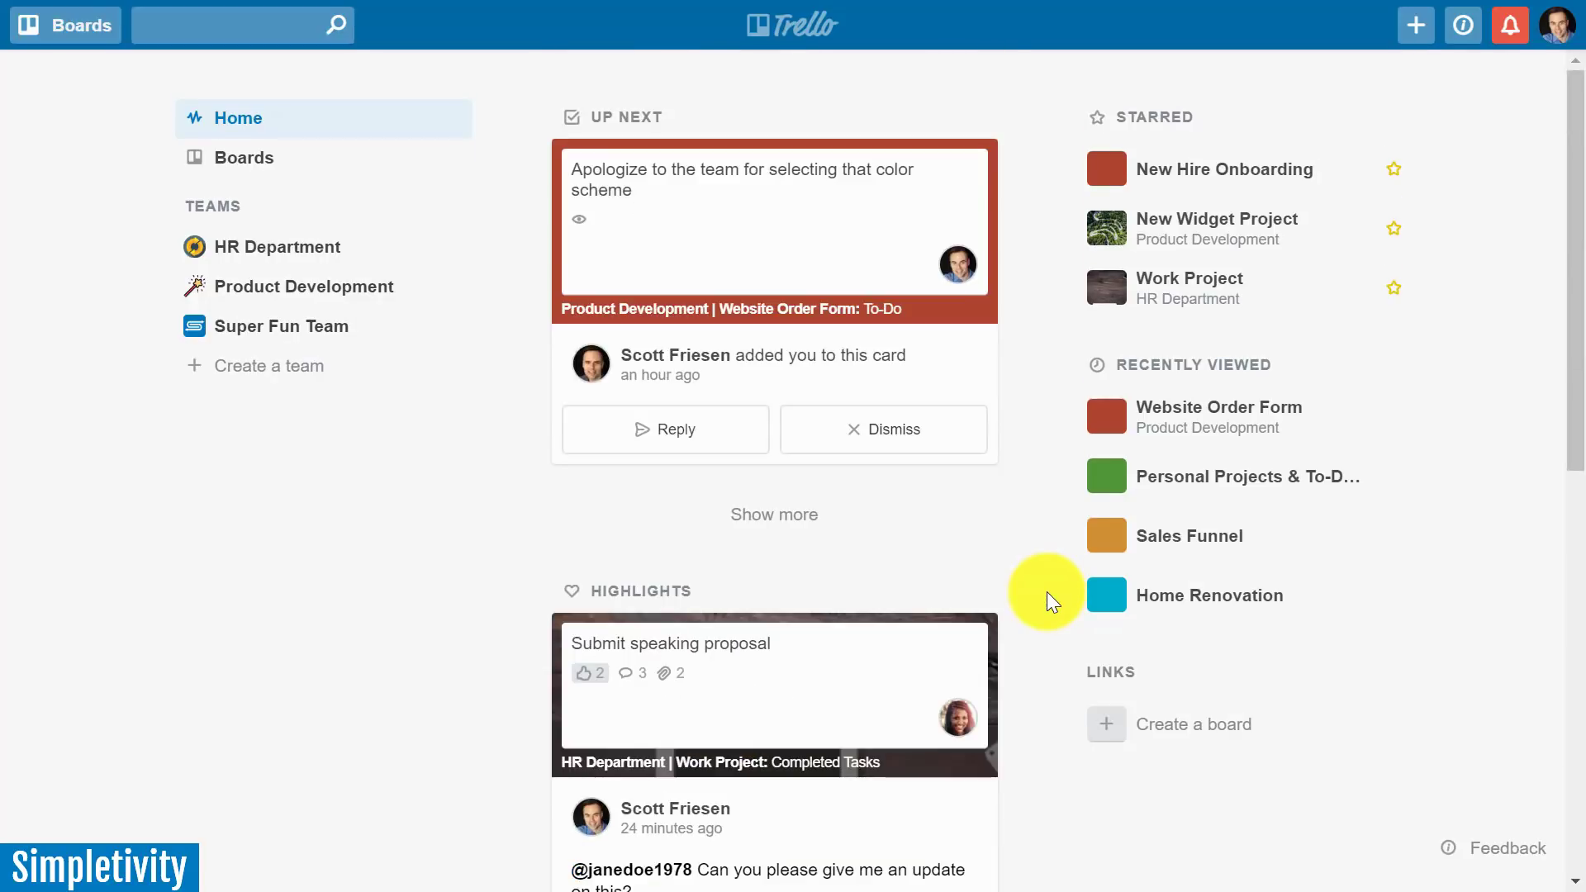